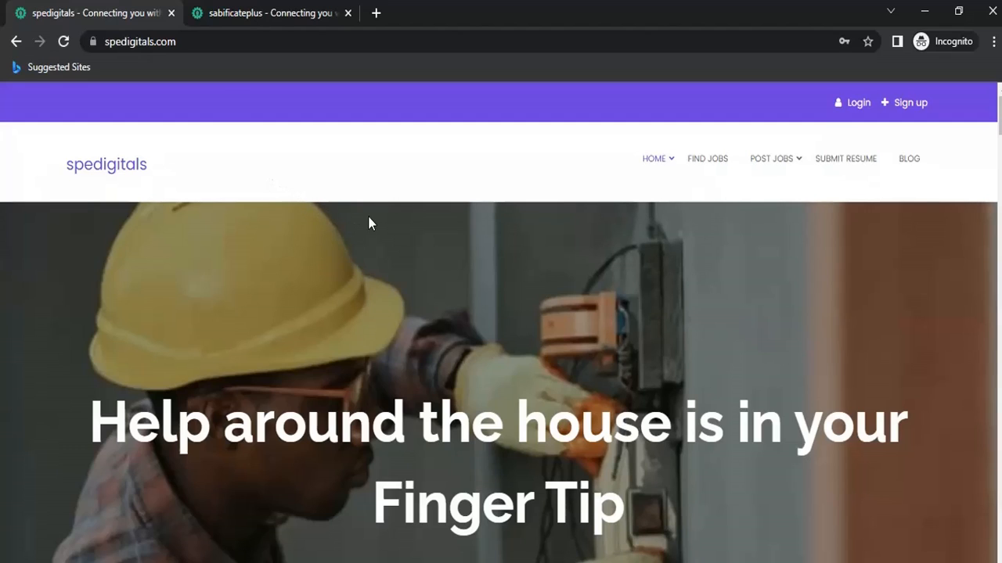
Scroll into the spedigitals home page and dismiss the money-guide sign-up popup.
scroll(601, 266, "down", 4)
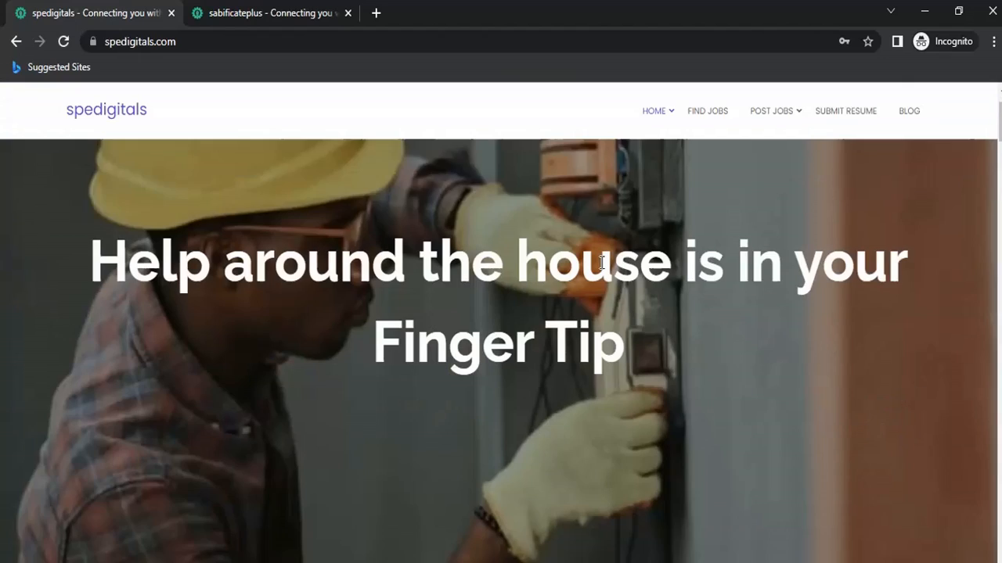
scroll(601, 266, "down", 5)
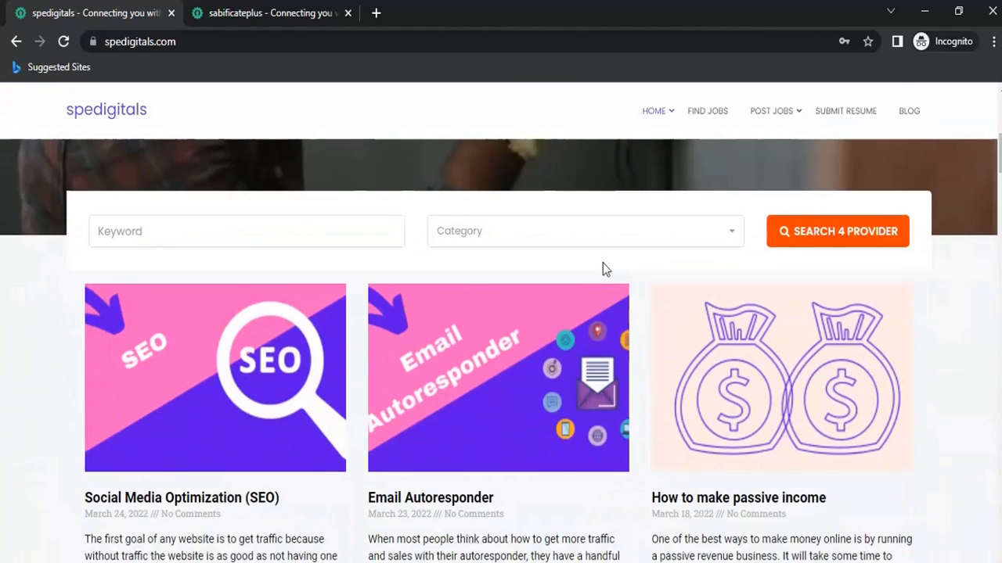
scroll(603, 269, "down", 7)
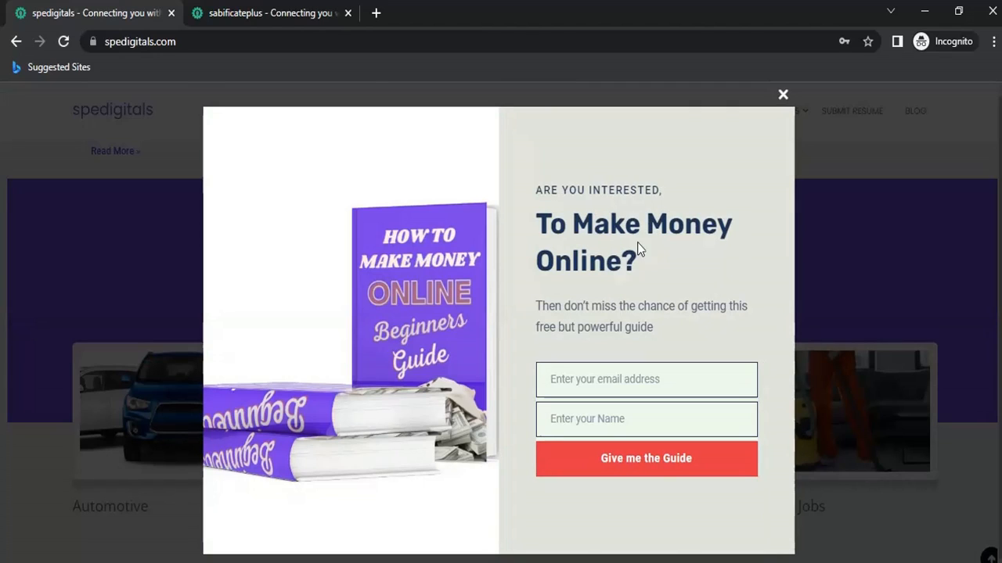
left_click(789, 99)
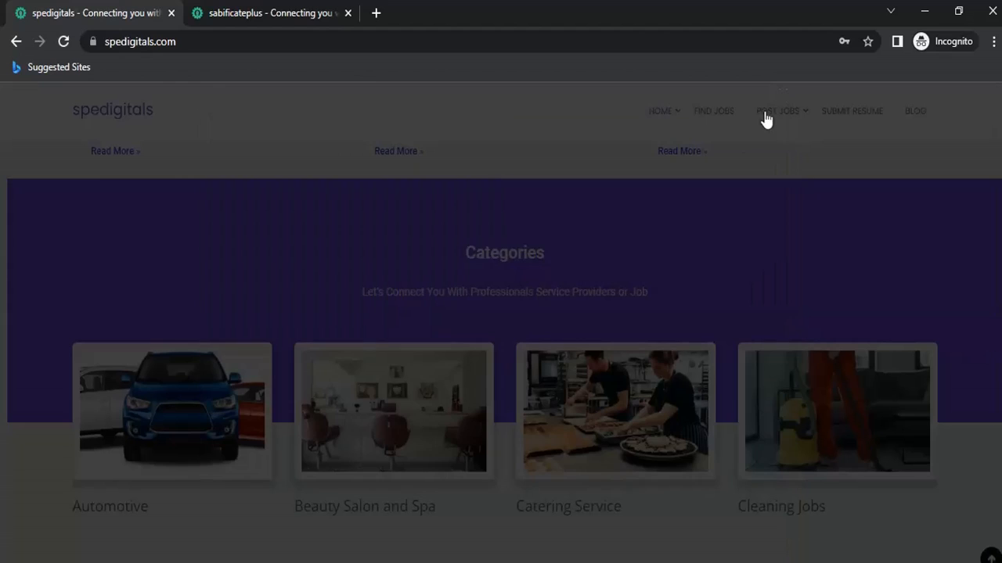
Scroll down to the footer, then back up to the How We Work section.
scroll(684, 340, "down", 8)
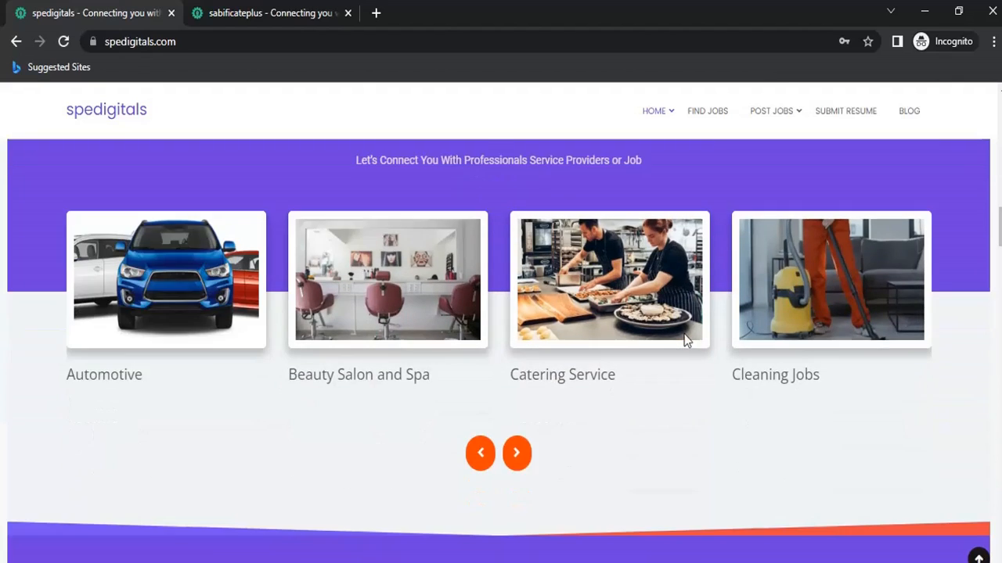
scroll(684, 336, "down", 10)
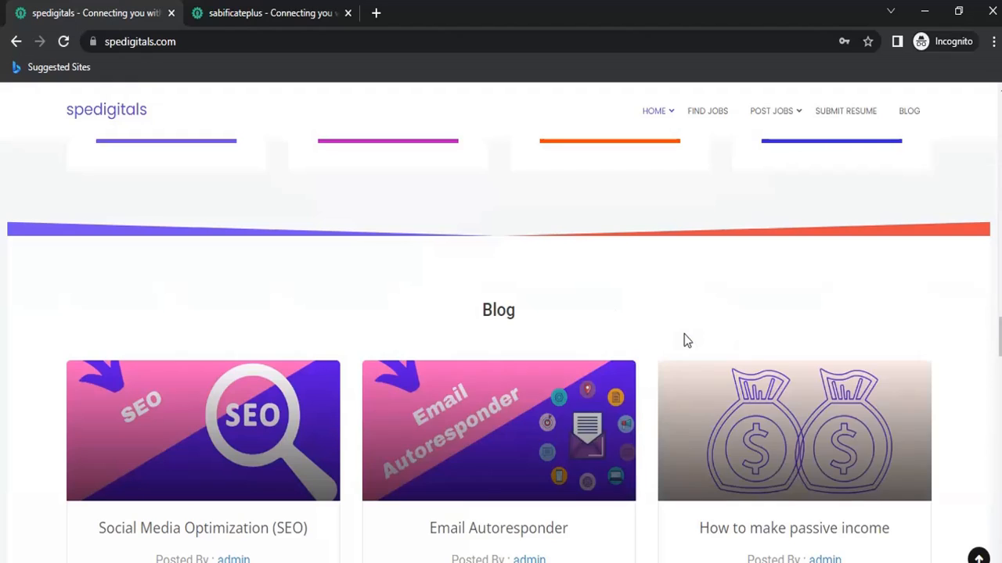
scroll(684, 341, "down", 6)
scroll(684, 341, "down", 5)
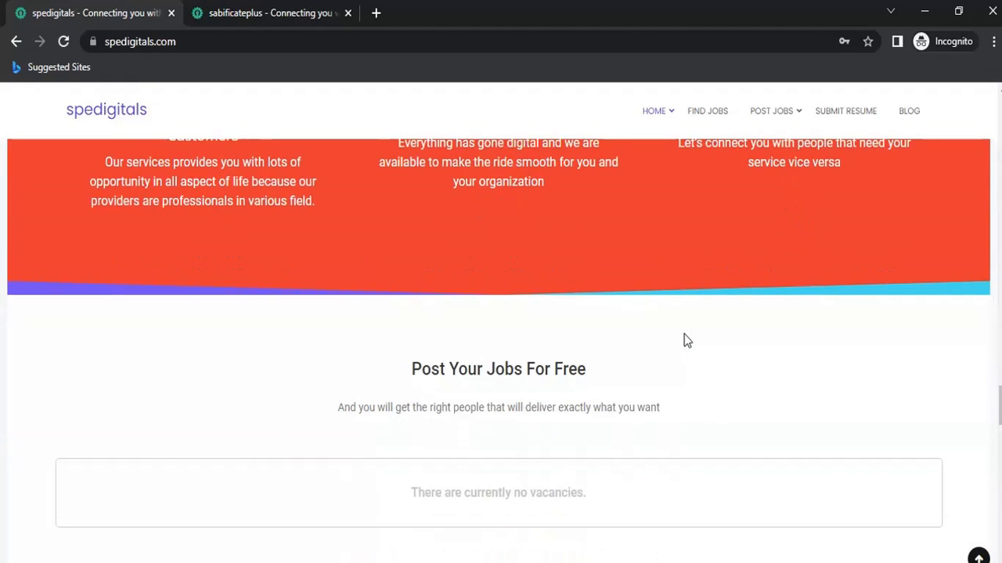
scroll(684, 341, "down", 10)
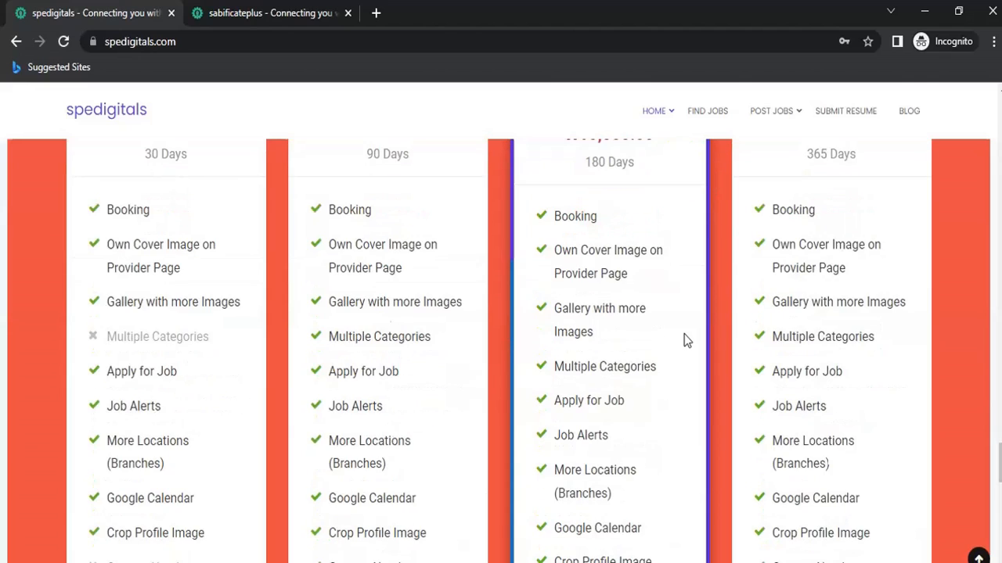
scroll(684, 341, "down", 10)
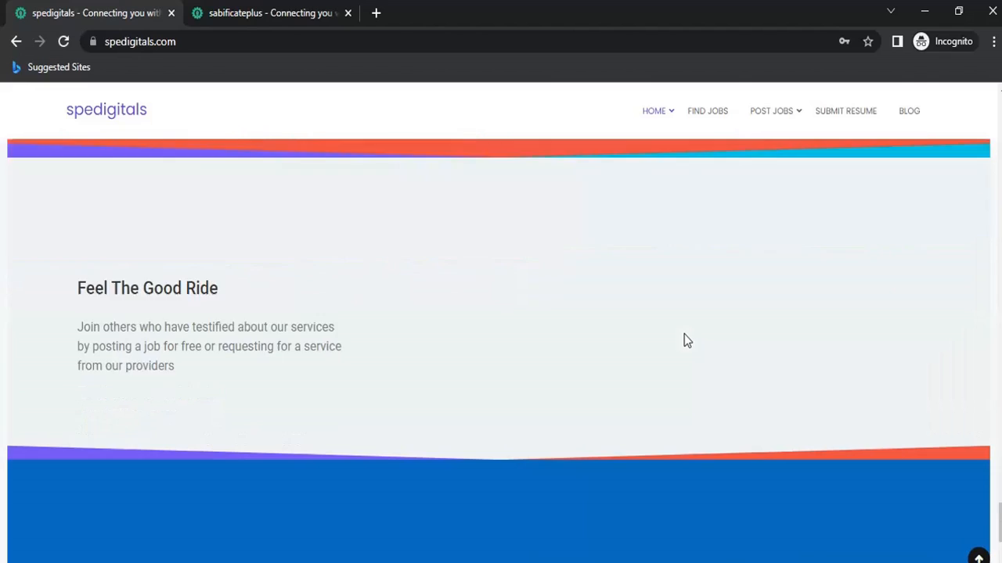
scroll(684, 341, "down", 3)
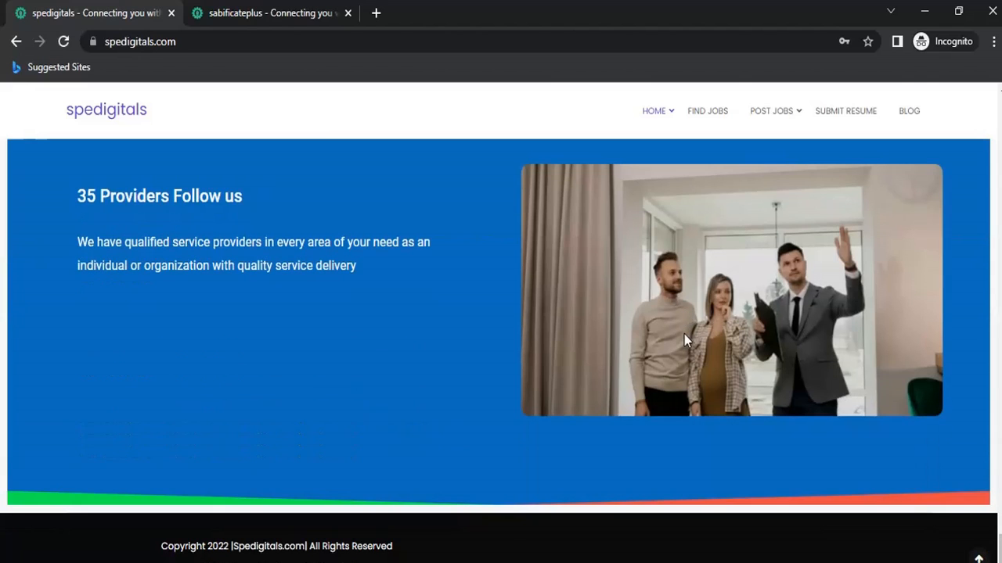
scroll(684, 335, "up", 15)
scroll(685, 340, "up", 20)
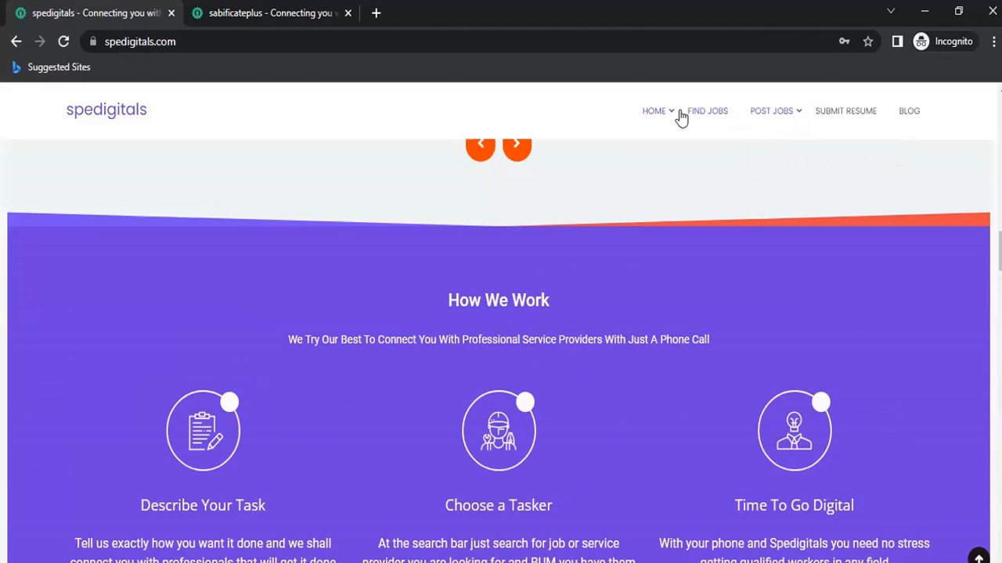
mouse_move(666, 115)
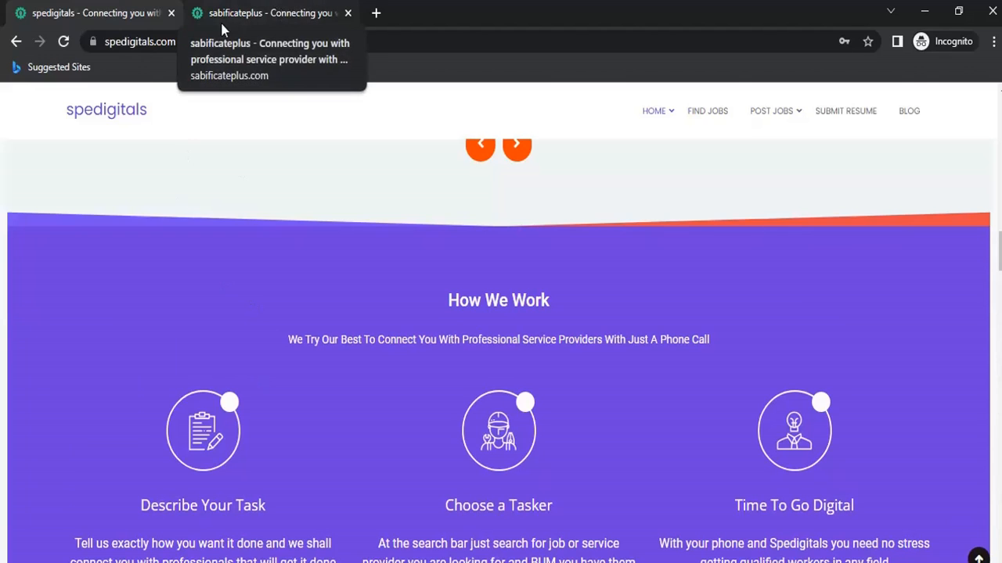
Switch to the sabificateplus tab, scroll down, and close its money-making guide popup.
left_click(288, 16)
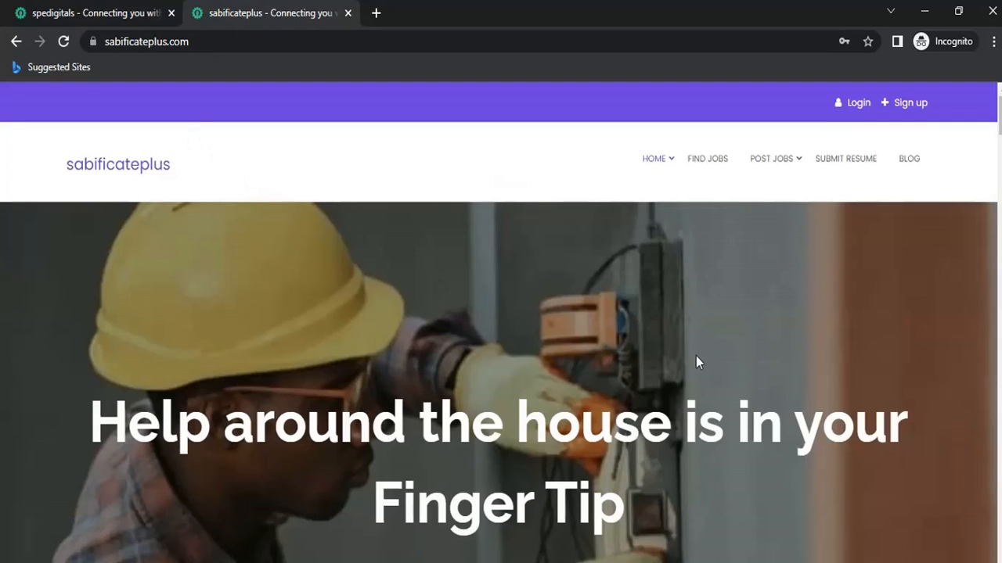
scroll(745, 360, "down", 6)
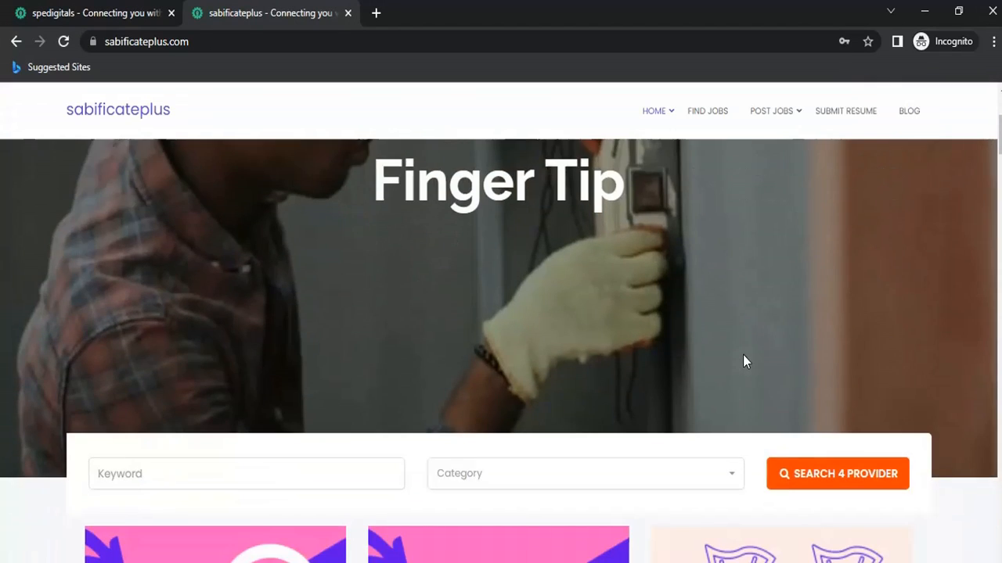
scroll(744, 360, "down", 7)
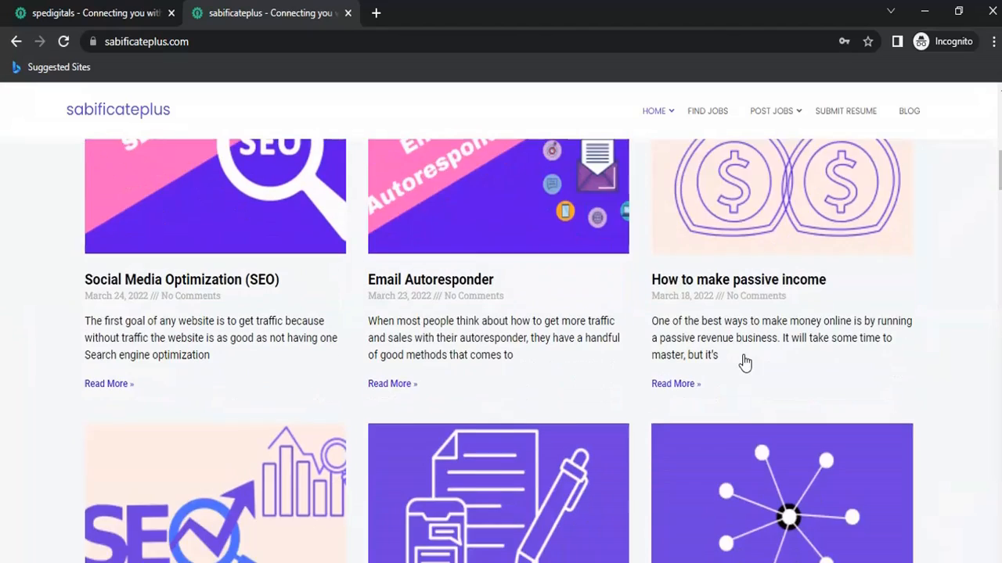
scroll(744, 360, "down", 4)
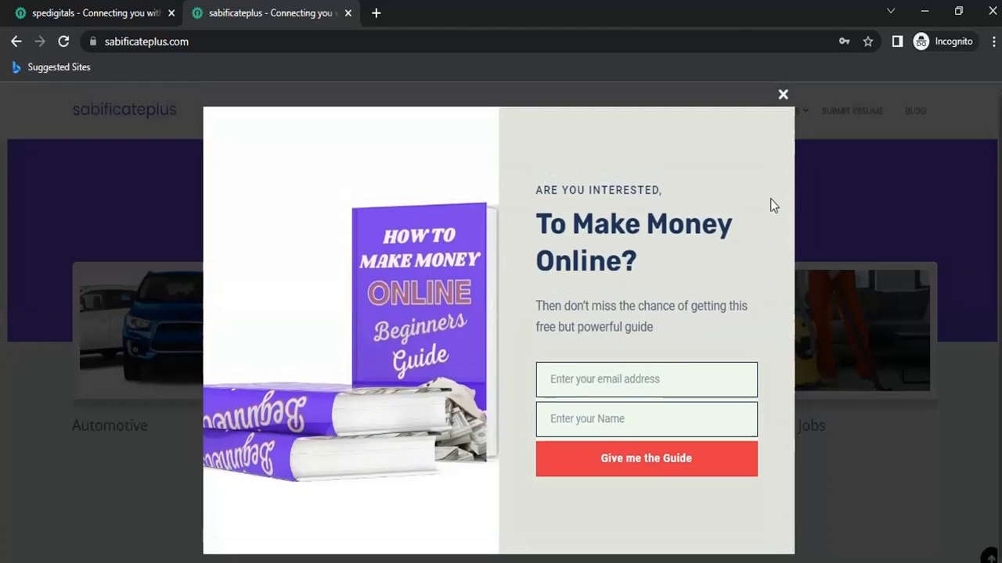
left_click(783, 98)
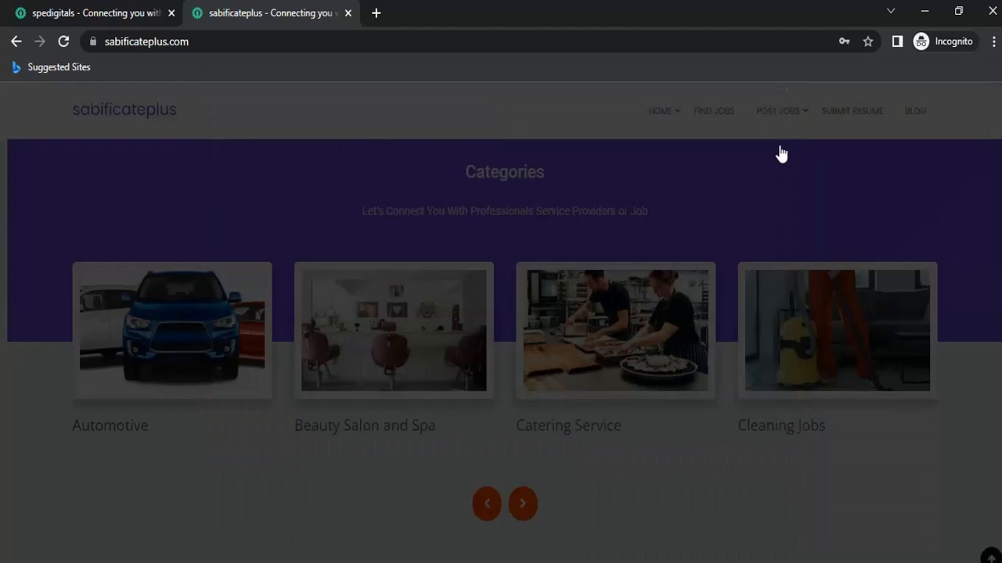
Scroll the sabificateplus page to the bottom and back up to Post Your Jobs For Free.
scroll(743, 393, "down", 1)
scroll(742, 392, "down", 10)
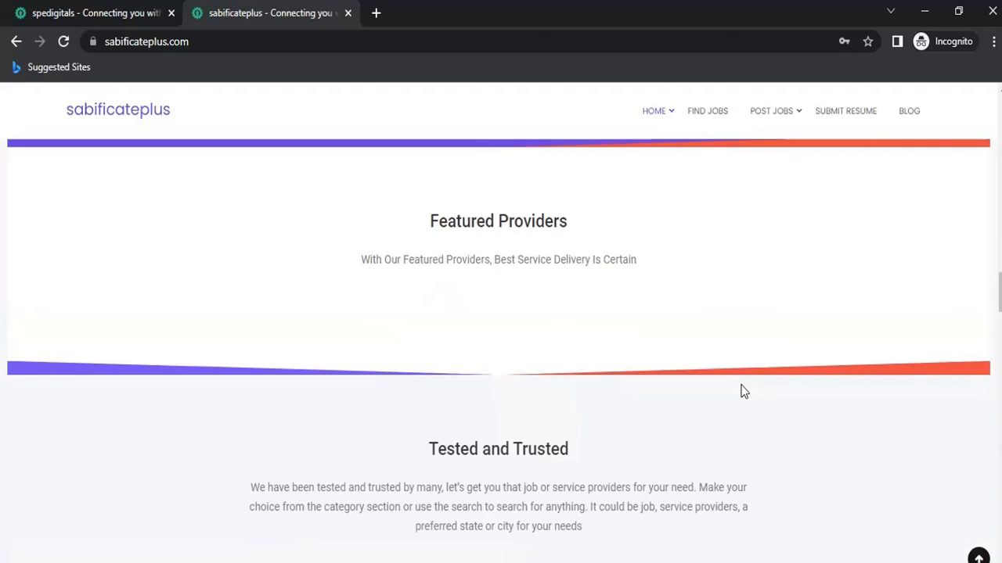
scroll(744, 391, "down", 4)
scroll(744, 391, "down", 2)
scroll(743, 392, "down", 8)
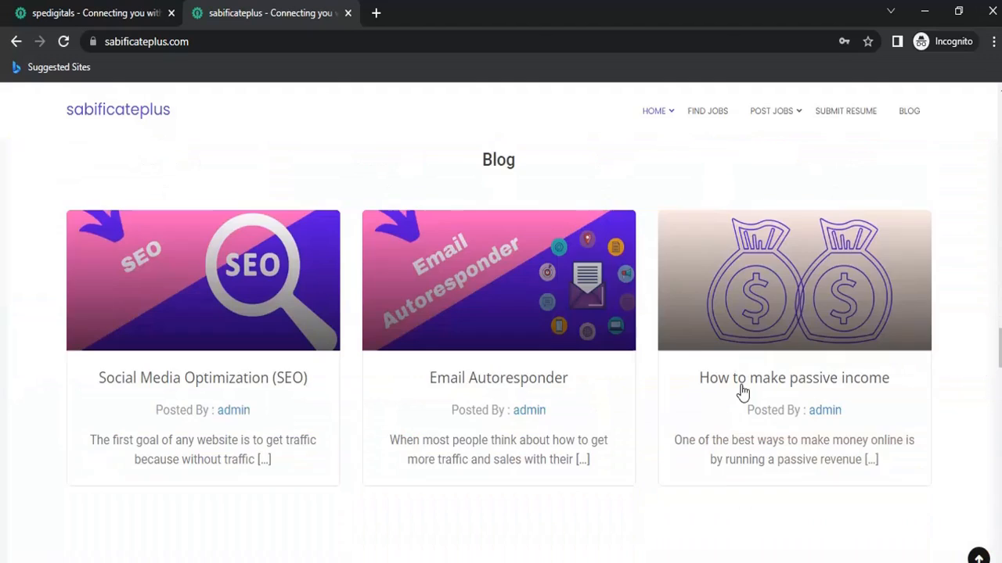
scroll(743, 391, "down", 10)
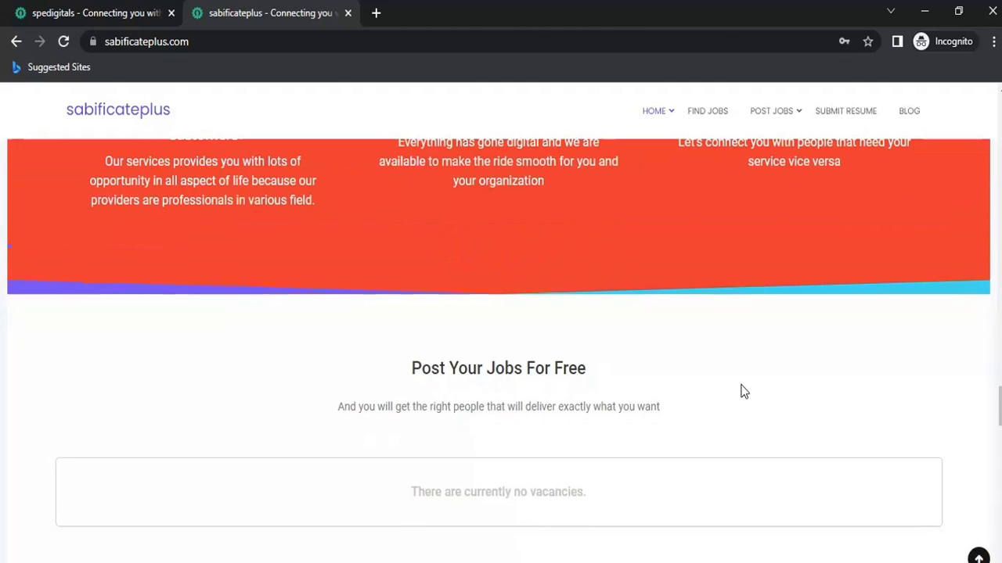
scroll(743, 391, "down", 5)
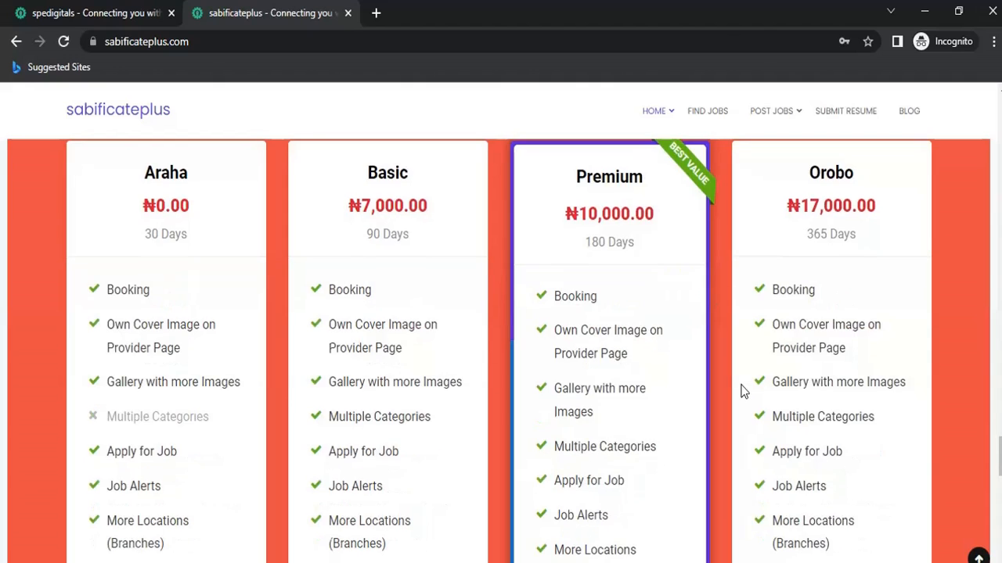
scroll(743, 391, "down", 10)
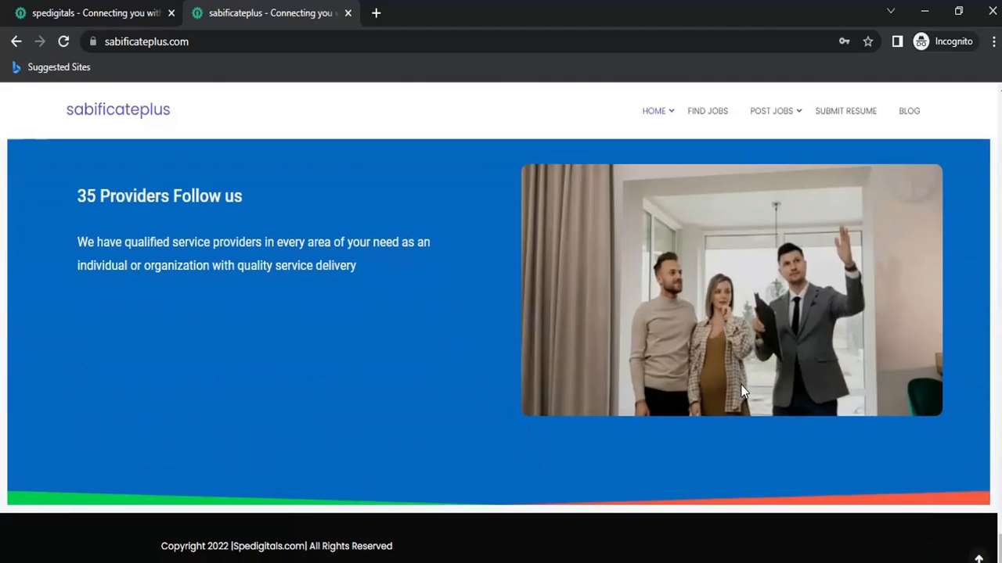
scroll(741, 387, "up", 10)
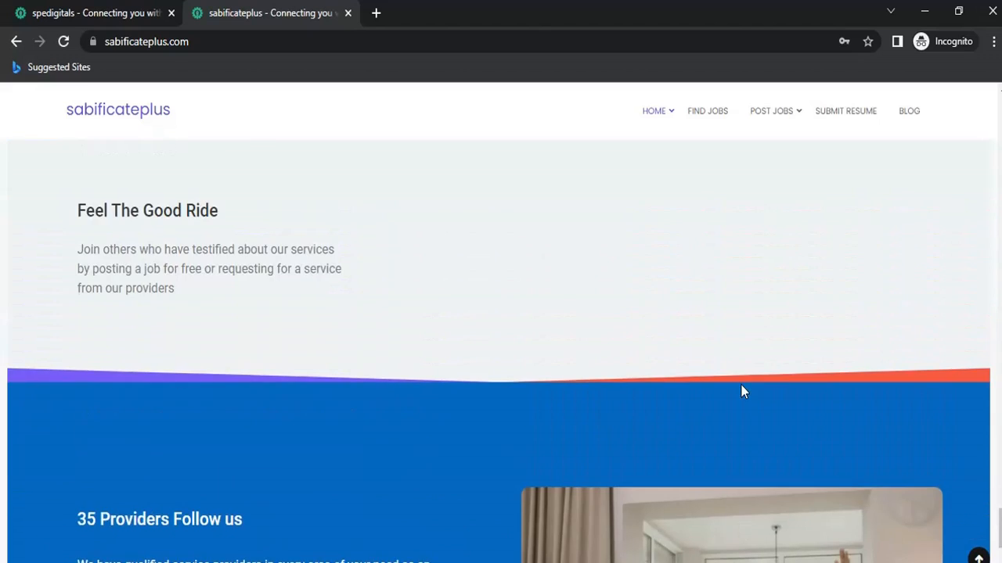
scroll(740, 385, "up", 10)
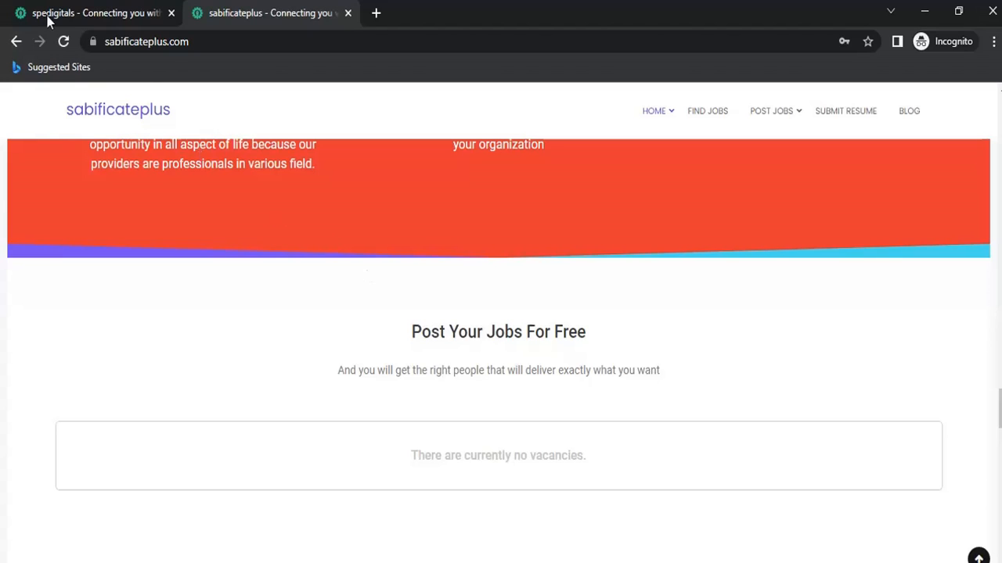
Switch back to the spedigitals tab and scroll up to the top.
left_click(110, 12)
scroll(496, 245, "up", 3)
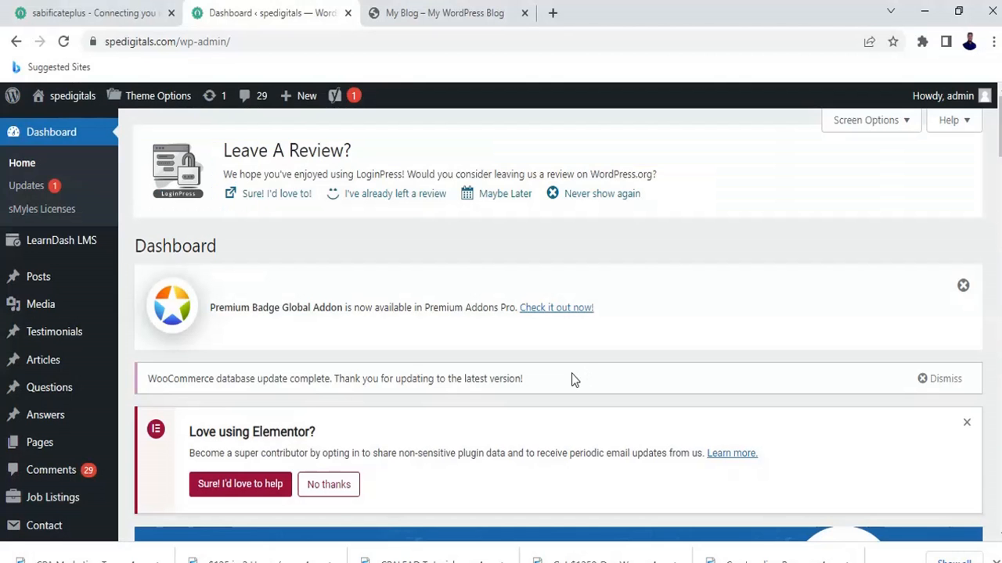
Check the new My Blog site, close the spedigitals dashboard tab, and return to sabificateplus.com.
left_click(469, 13)
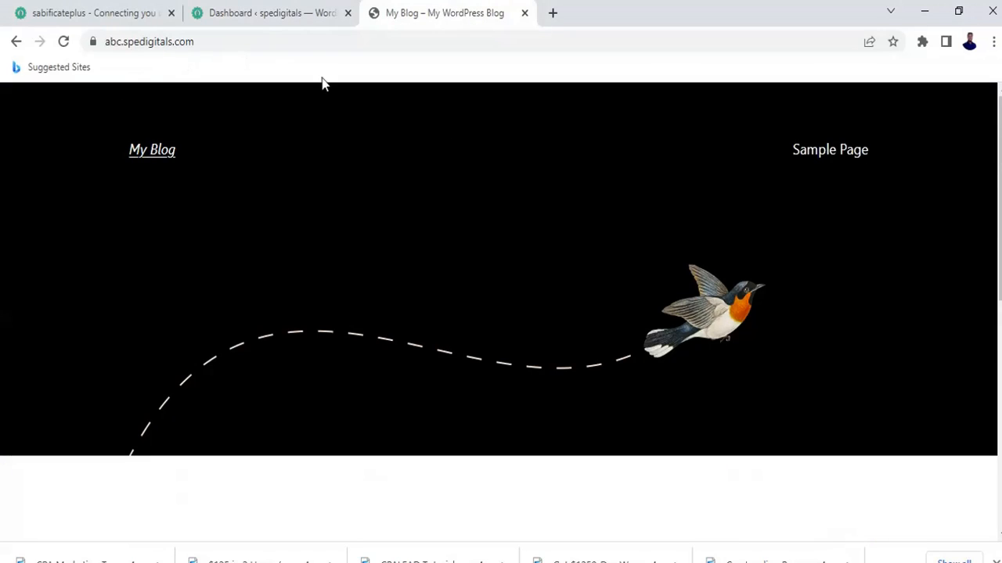
scroll(501, 335, "down", 2)
scroll(501, 335, "up", 2)
left_click(277, 10)
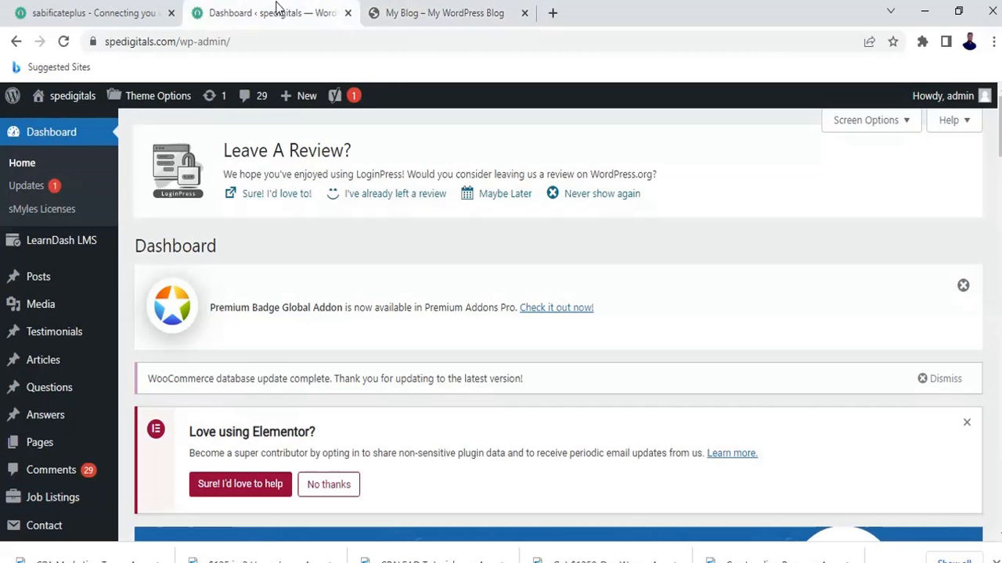
left_click(475, 14)
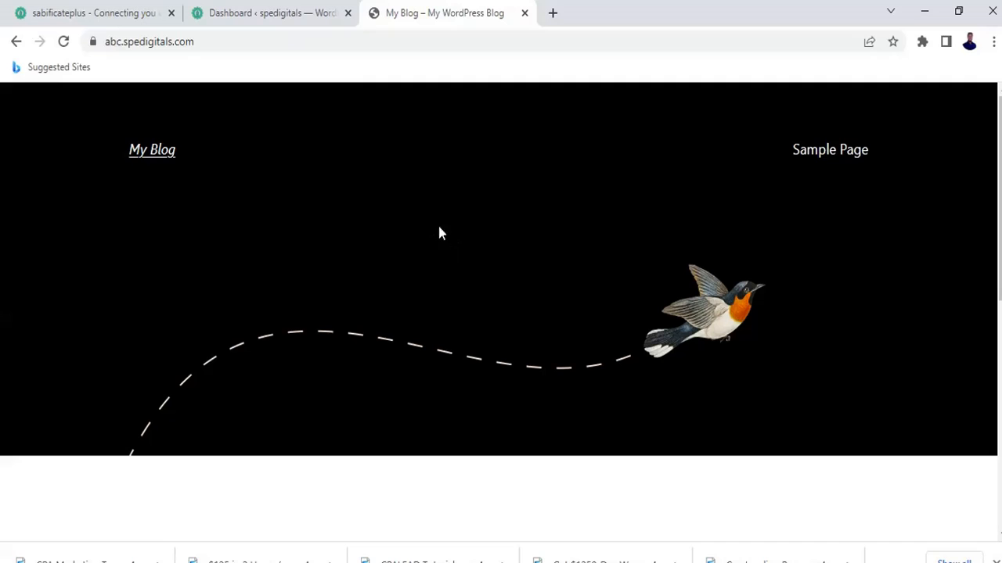
left_click(349, 13)
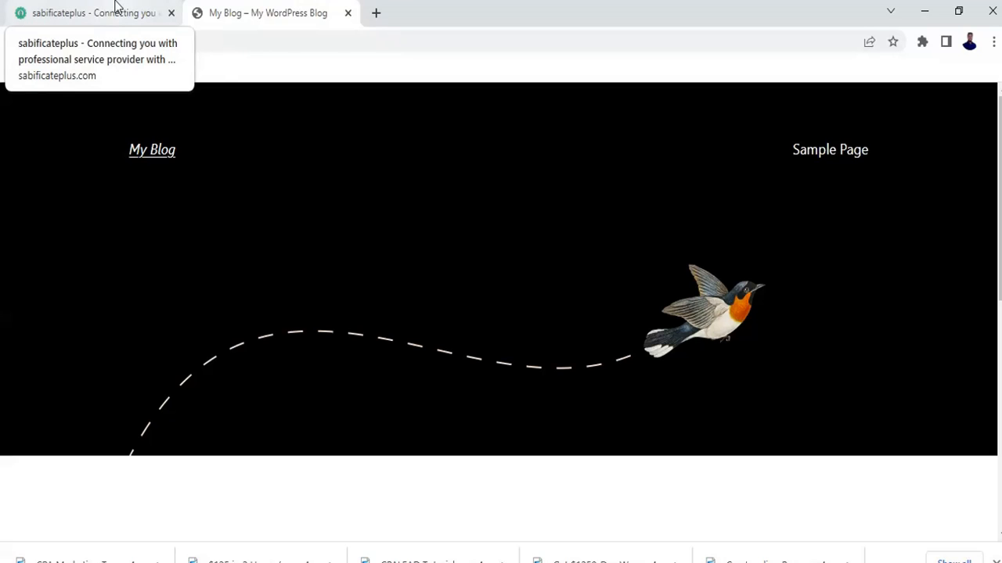
left_click(69, 7)
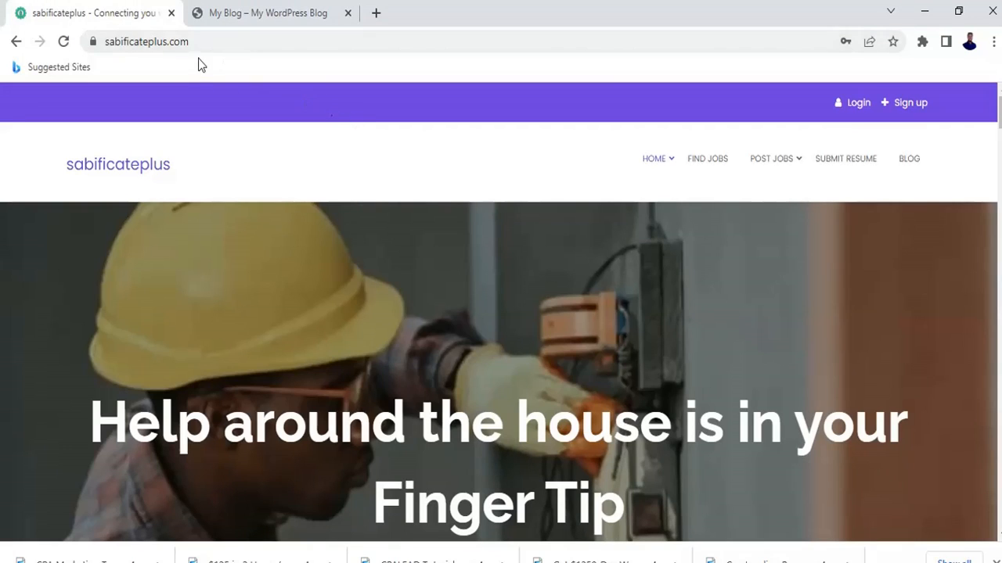
Return to the abc.spedigitals.com My Blog tab and select its address.
left_click(275, 44)
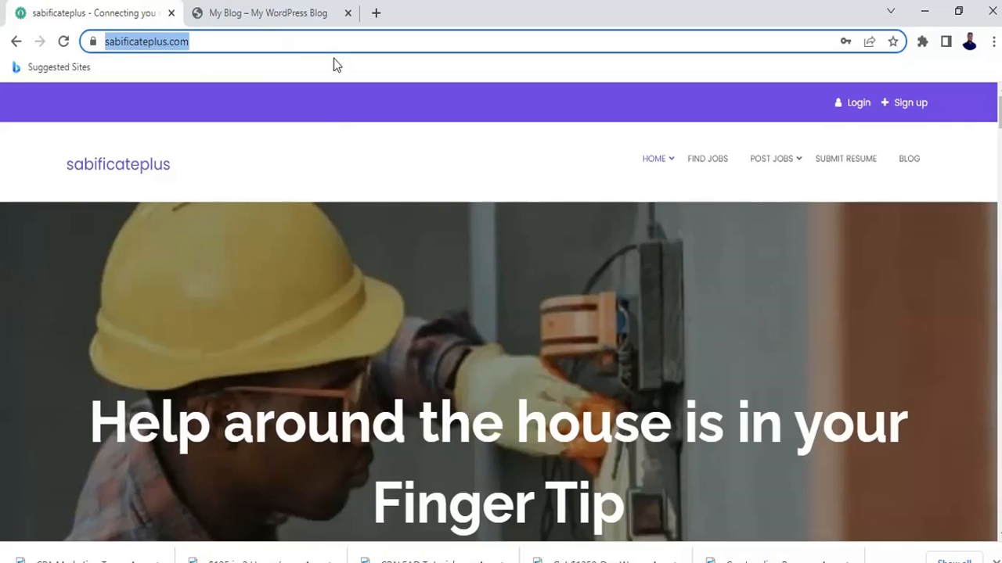
left_click(304, 11)
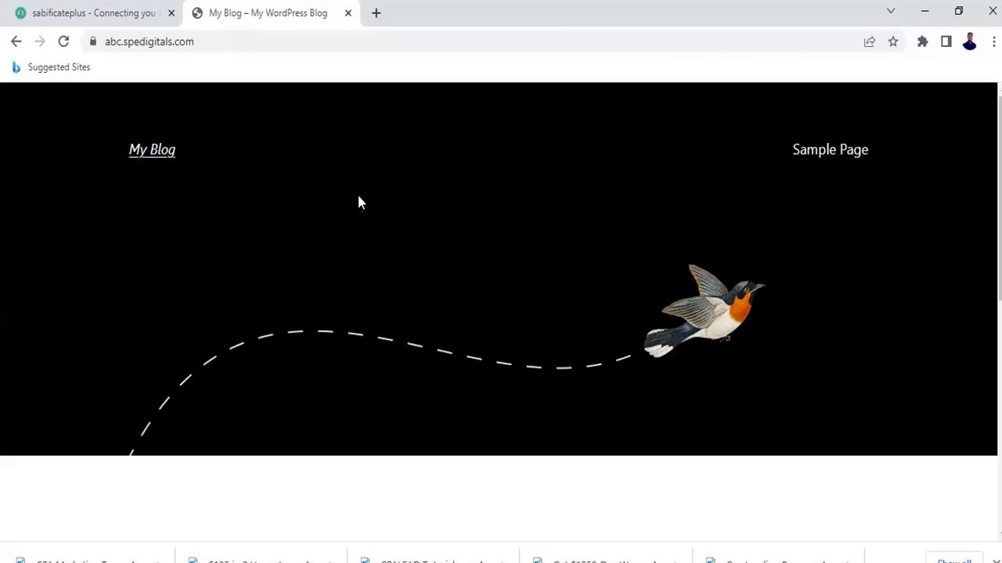
left_click(282, 45)
Load abc.spedigitals.com/wp-admin and log in as admin with the saved credentials.
left_click(282, 45)
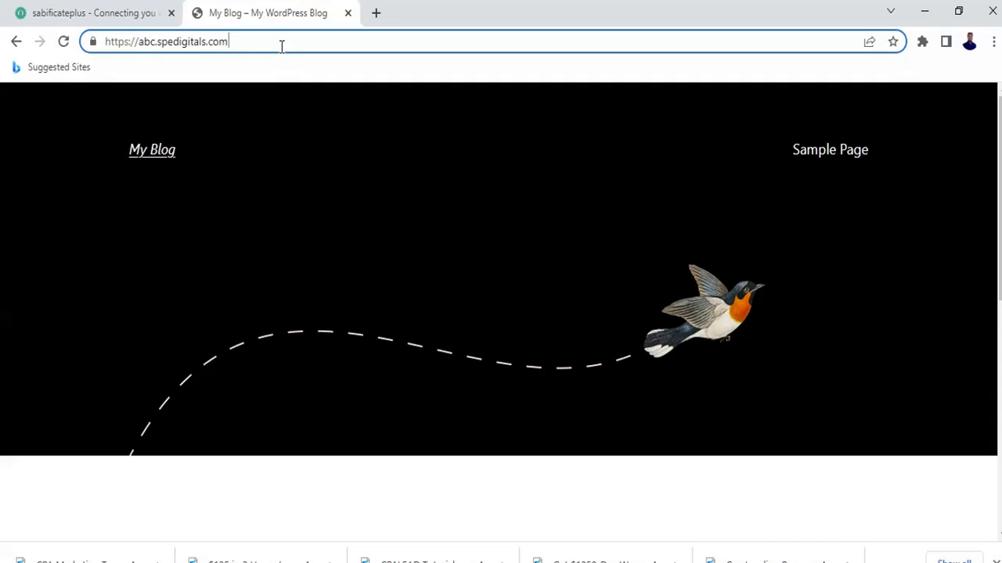
type("/w")
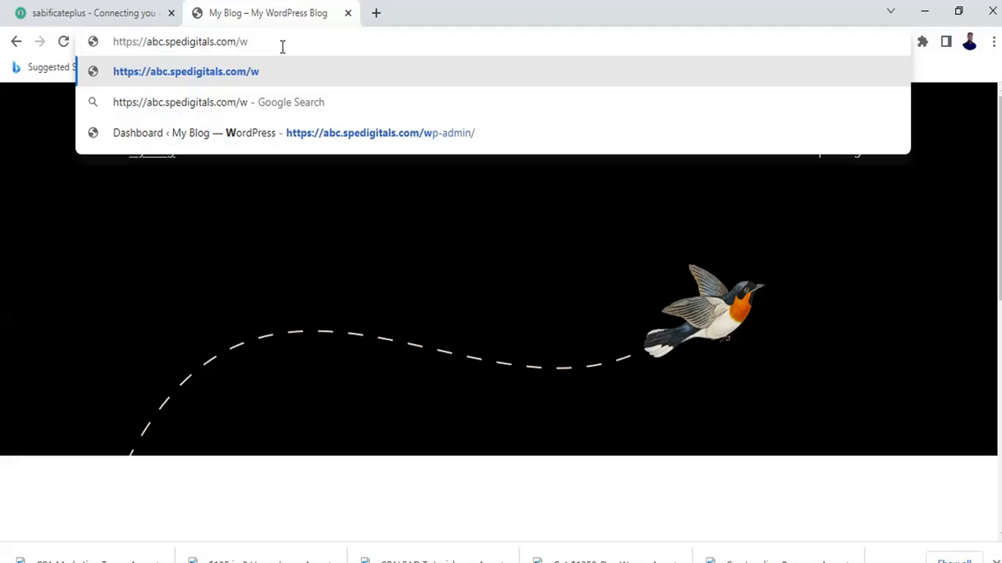
type("p")
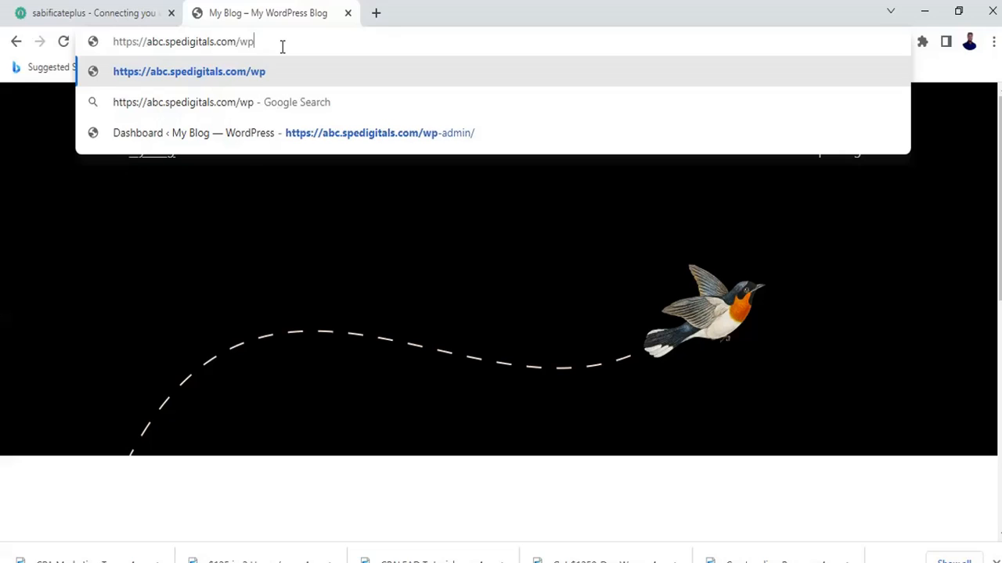
type("-admin")
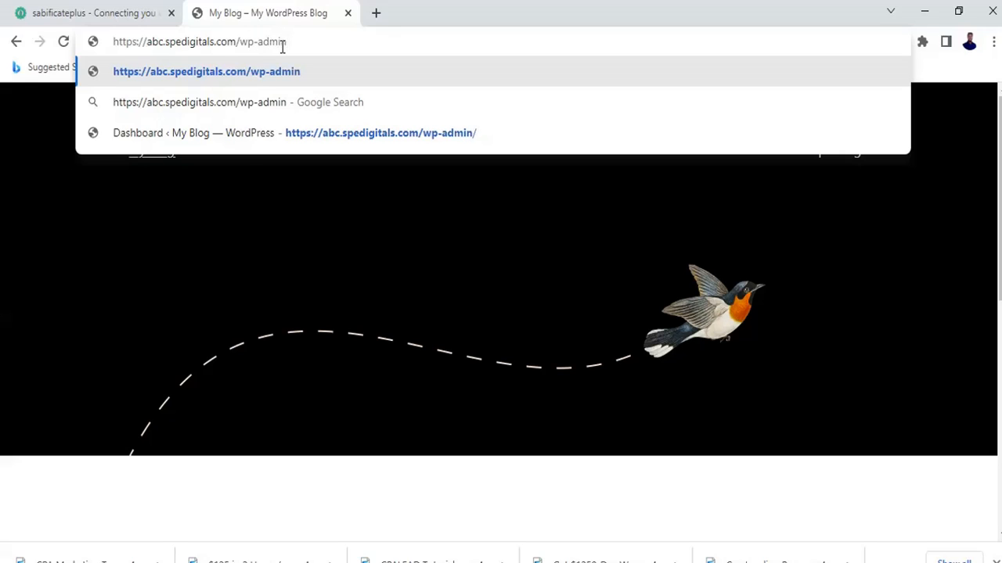
key("Return")
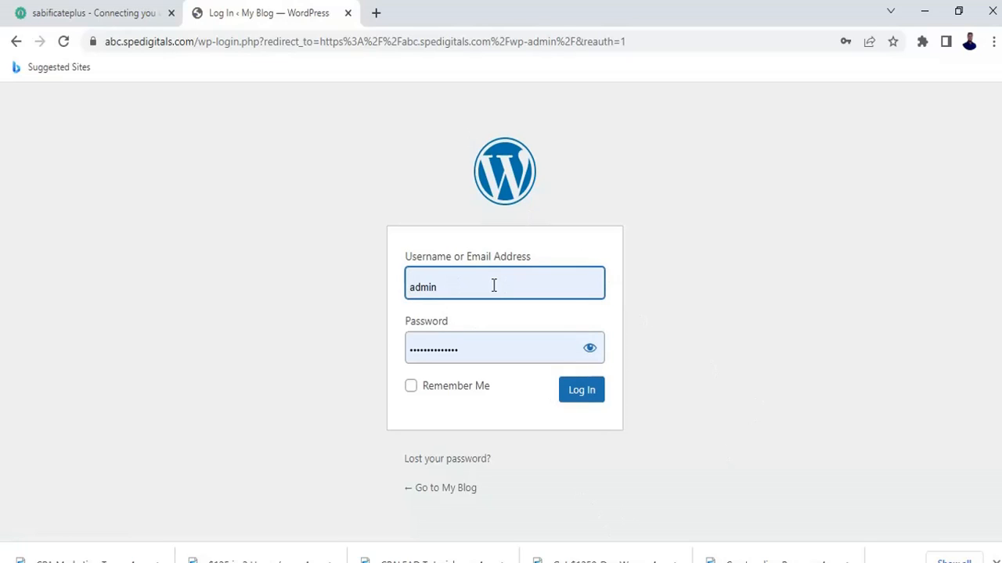
left_click(575, 398)
left_click(575, 397)
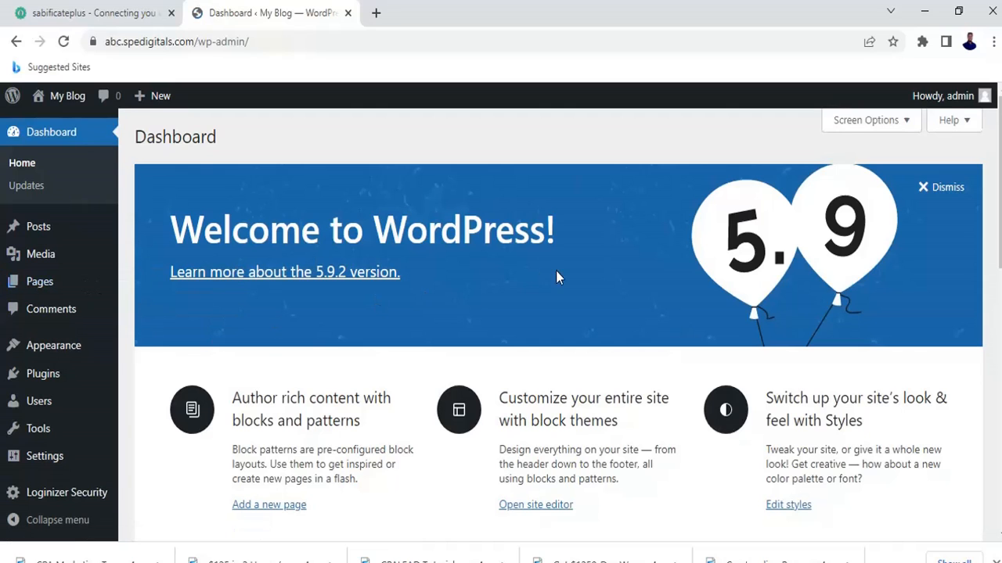
Go to Plugins > Add New in the new site's admin sidebar.
scroll(452, 255, "down", 3)
scroll(454, 259, "up", 3)
scroll(281, 339, "down", 3)
scroll(282, 339, "up", 3)
scroll(281, 339, "down", 3)
scroll(283, 342, "up", 3)
mouse_move(55, 382)
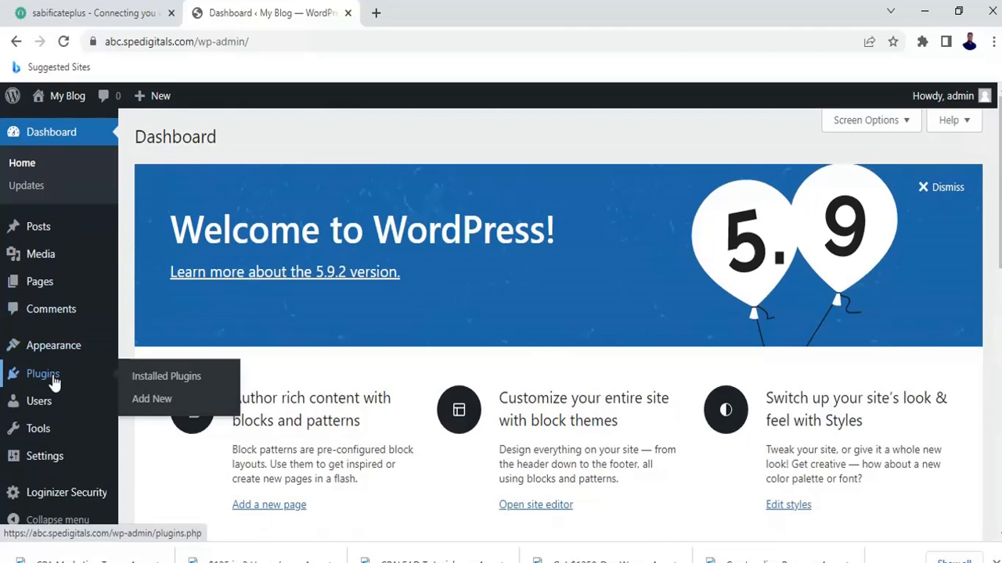
left_click(152, 401)
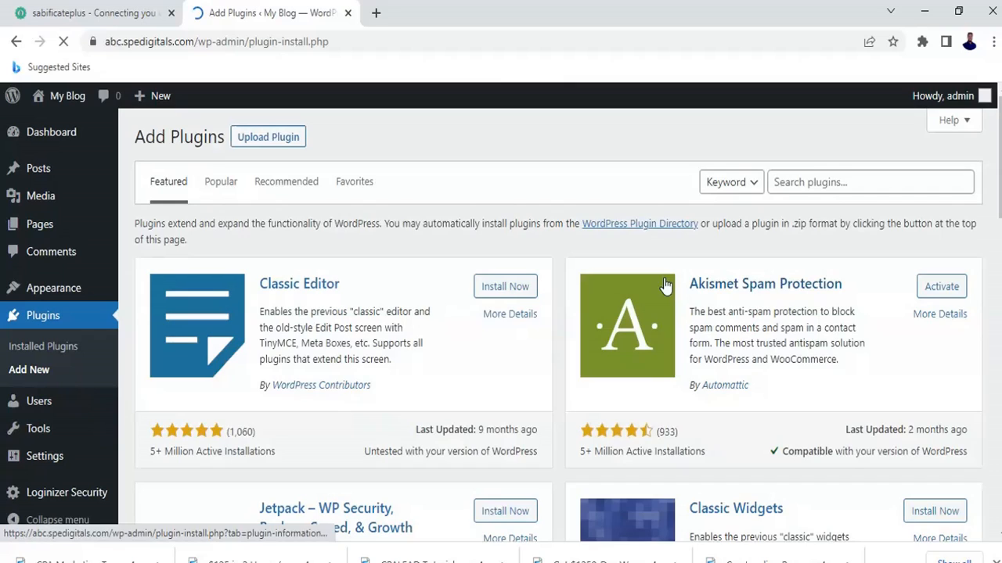
Search the plugin directory for 'all in one migration'.
left_click(878, 183)
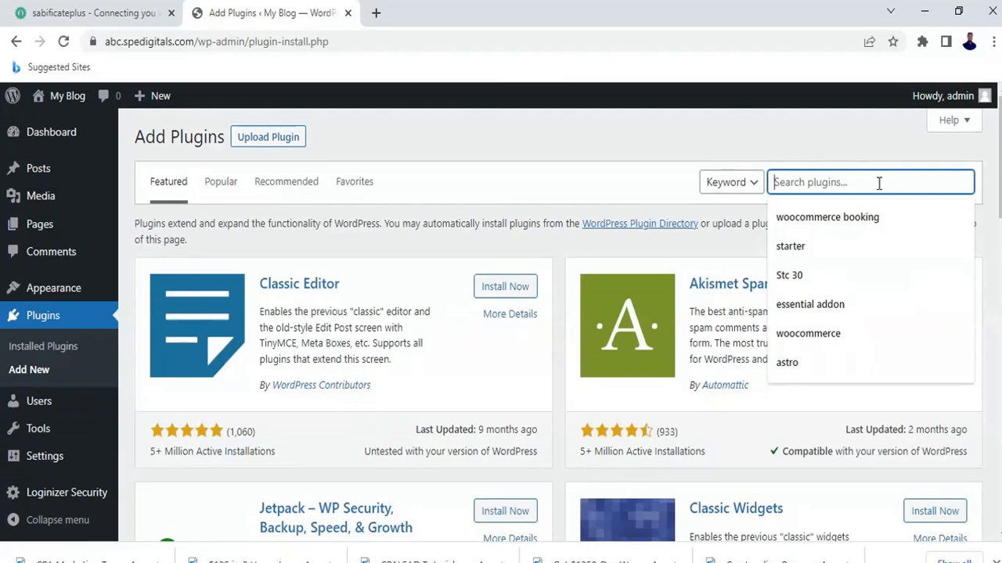
type("all")
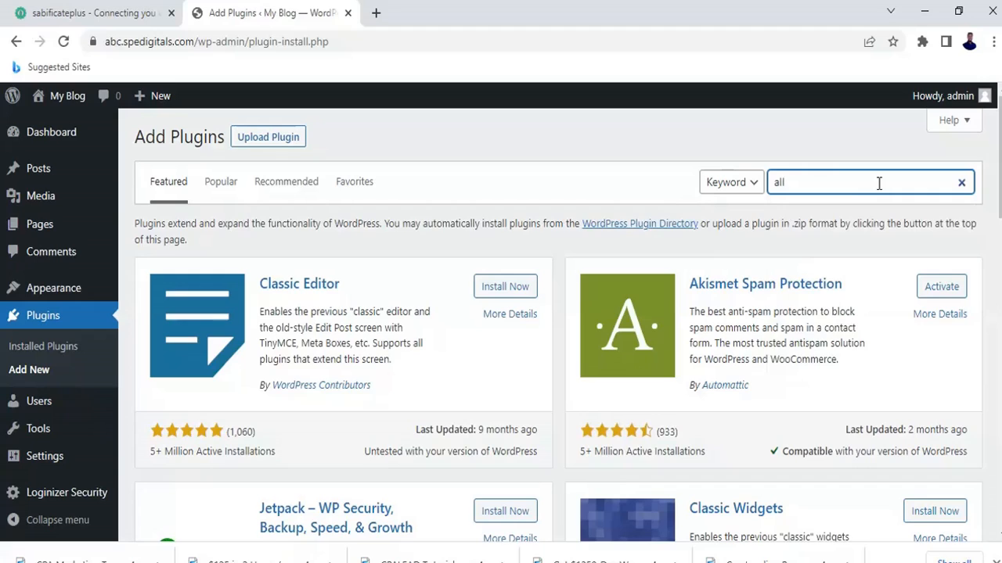
type(" i")
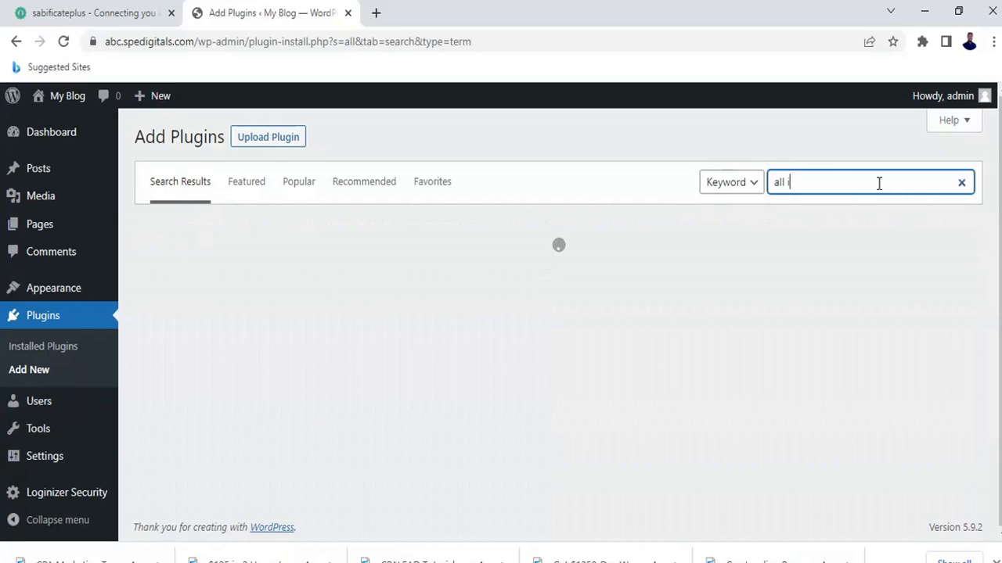
type("n on")
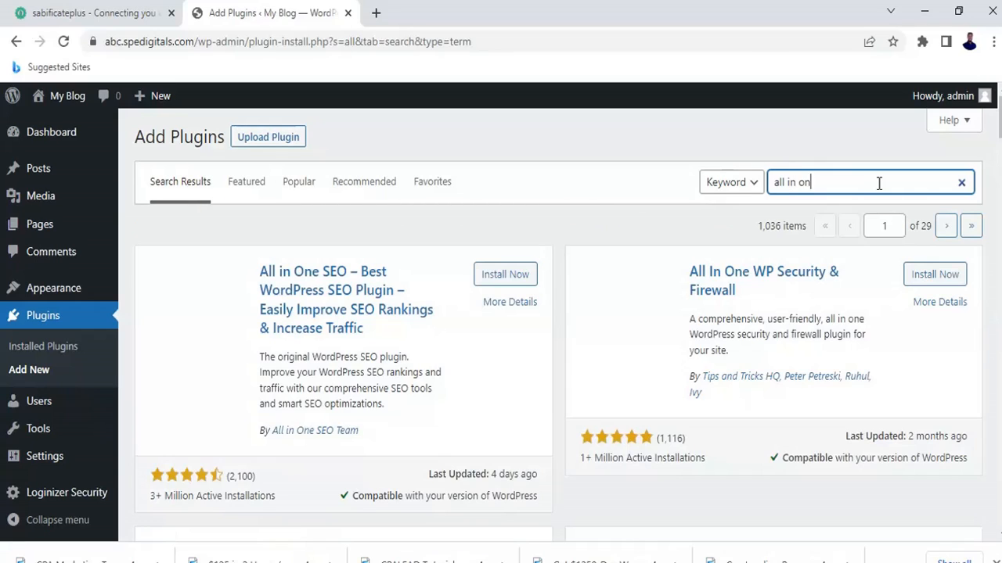
type("e migrat")
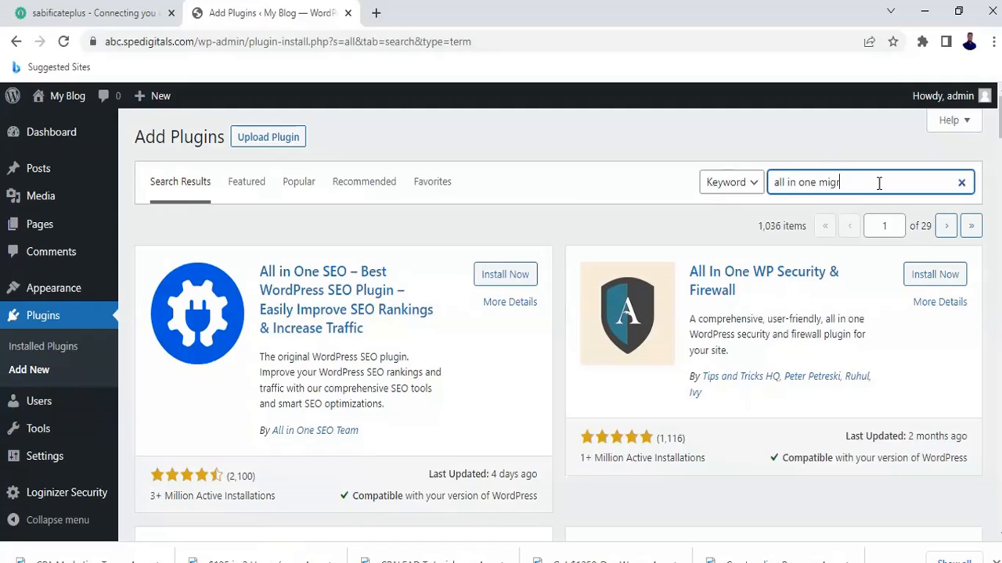
type("ion")
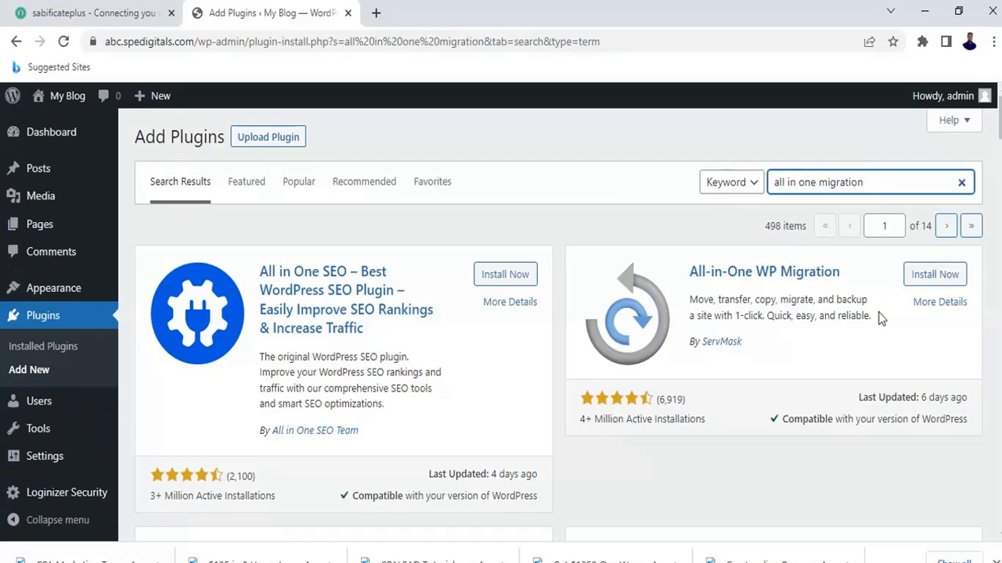
Install and activate All-in-One WP Migration, then switch to the sabificateplus tab.
left_click(937, 280)
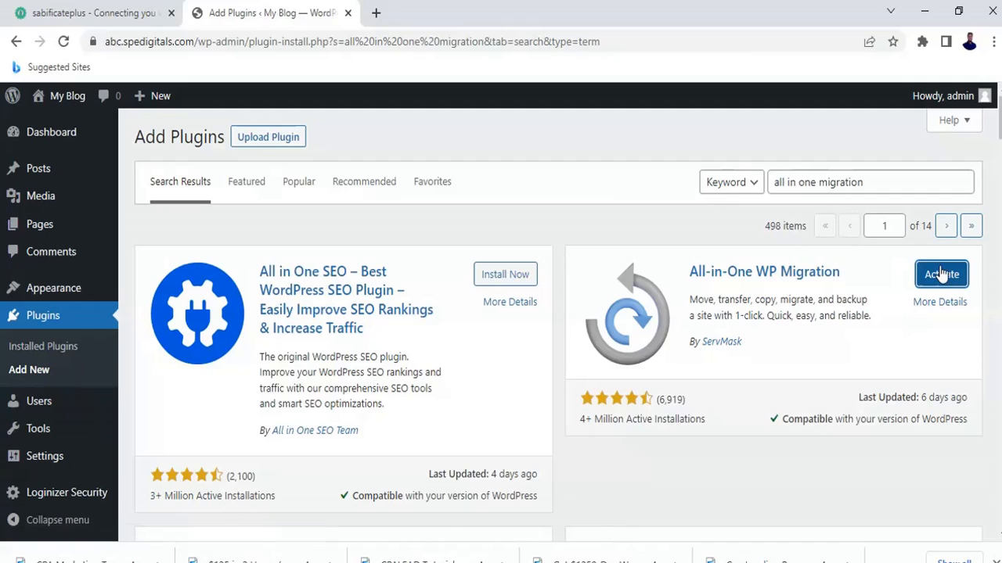
left_click(939, 280)
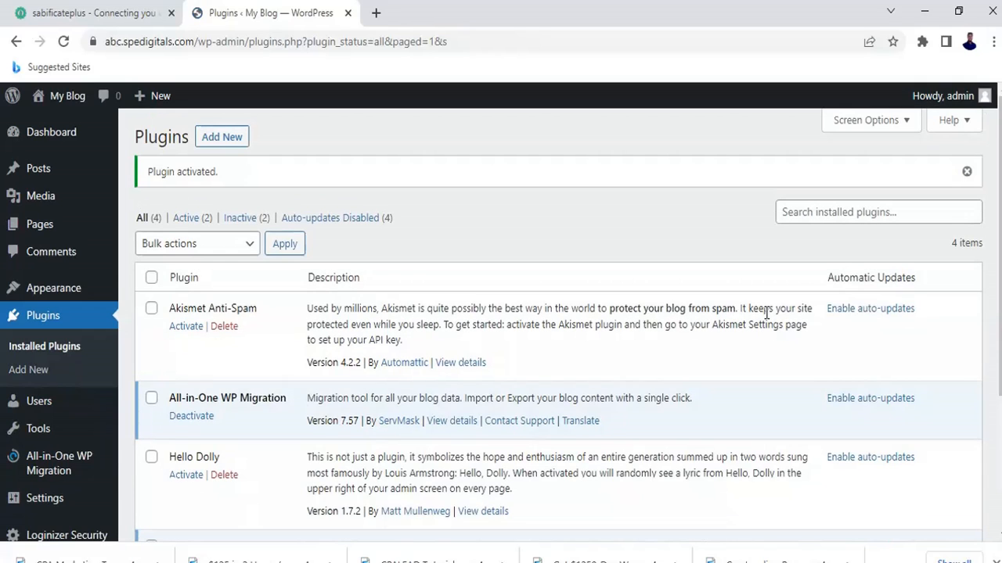
left_click(125, 7)
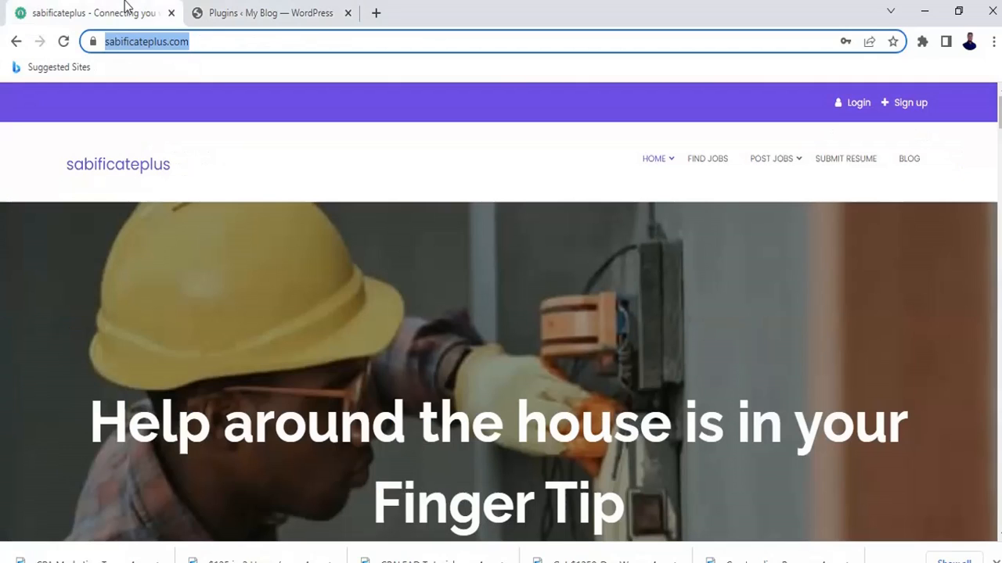
Go to sabificateplus.com/wp-admin and log in to the original site's dashboard.
left_click(278, 41)
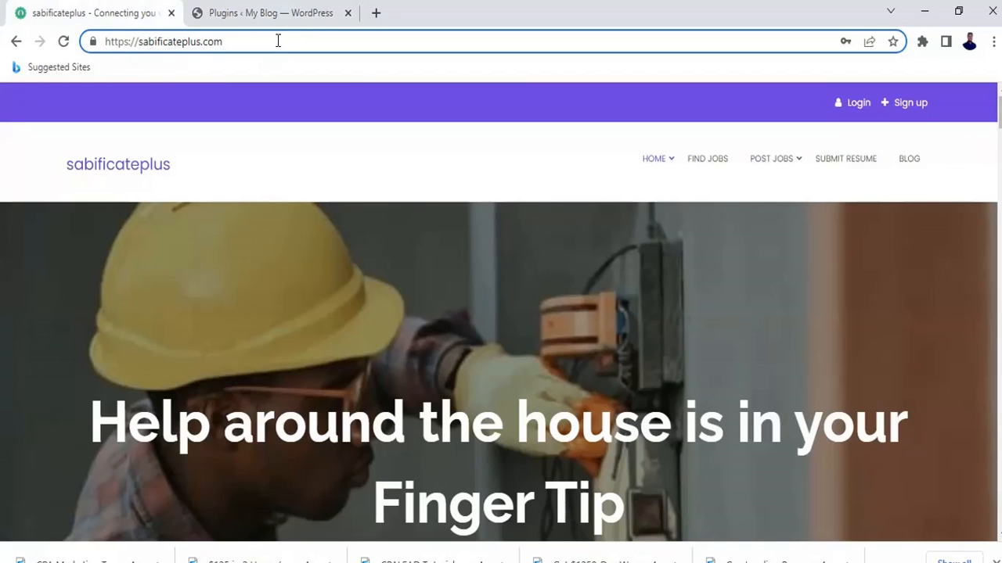
type("/w")
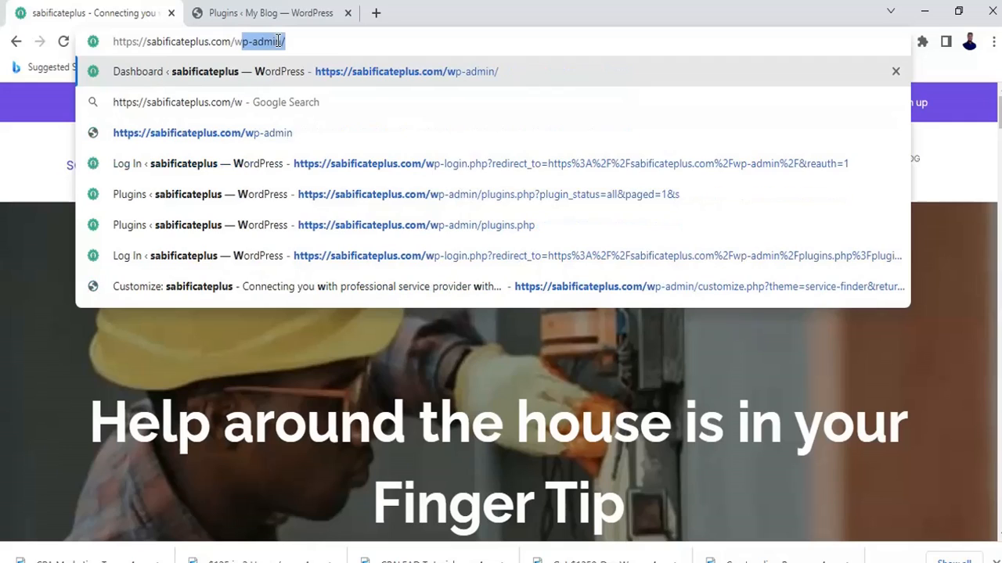
key("Return")
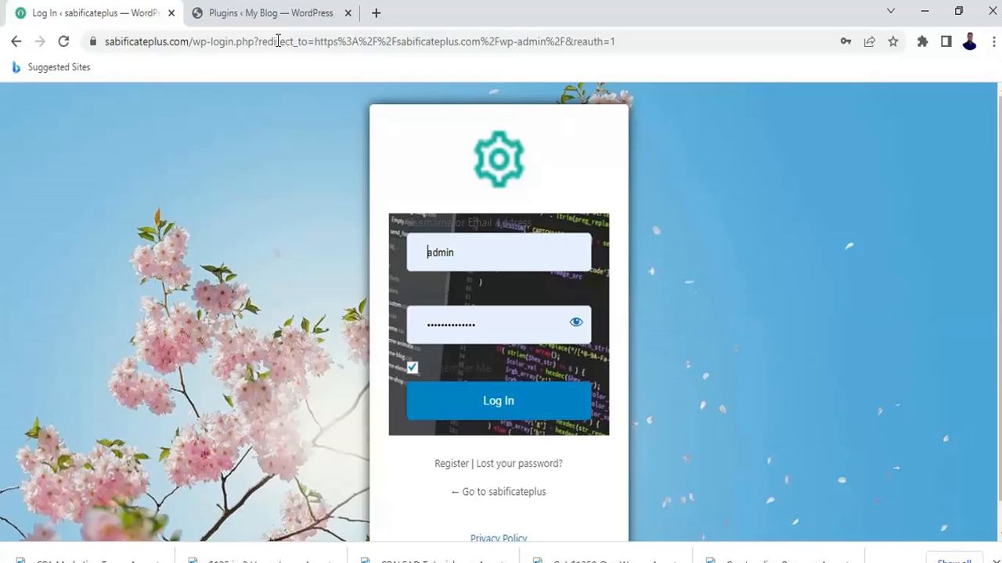
left_click(488, 406)
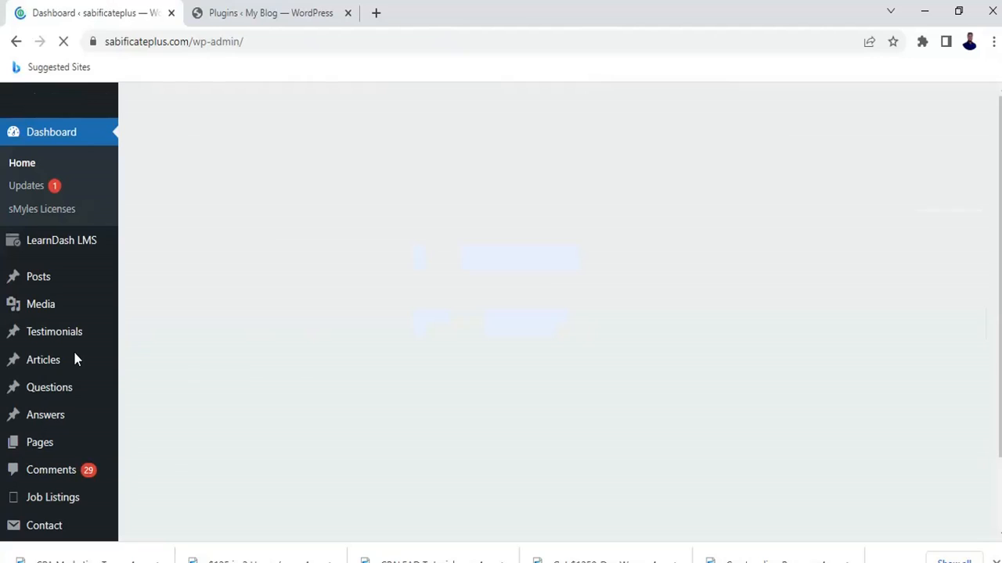
Scroll the sabificateplus dashboard and bring up the Plugins submenu in the sidebar.
scroll(79, 352, "down", 3)
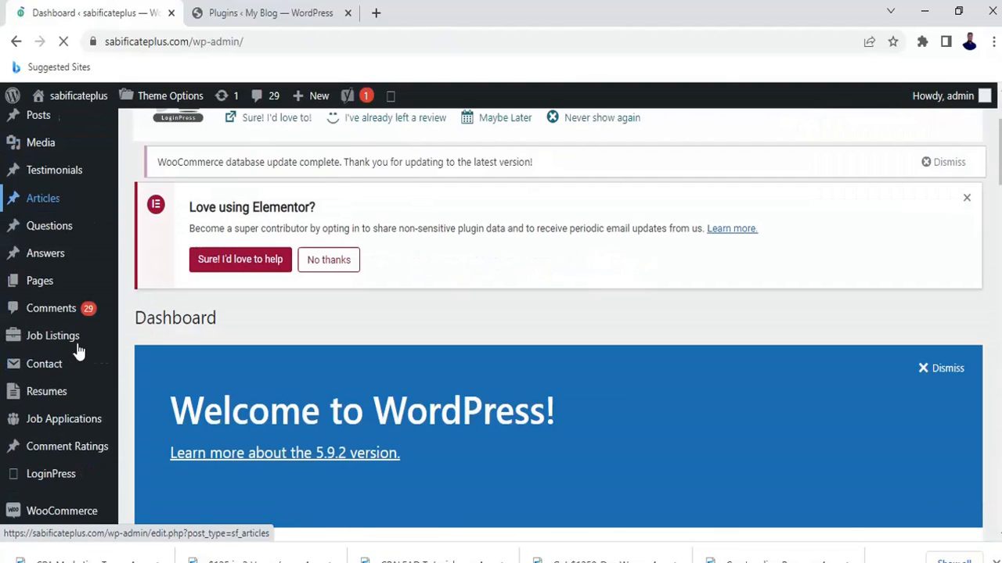
scroll(74, 359, "up", 2)
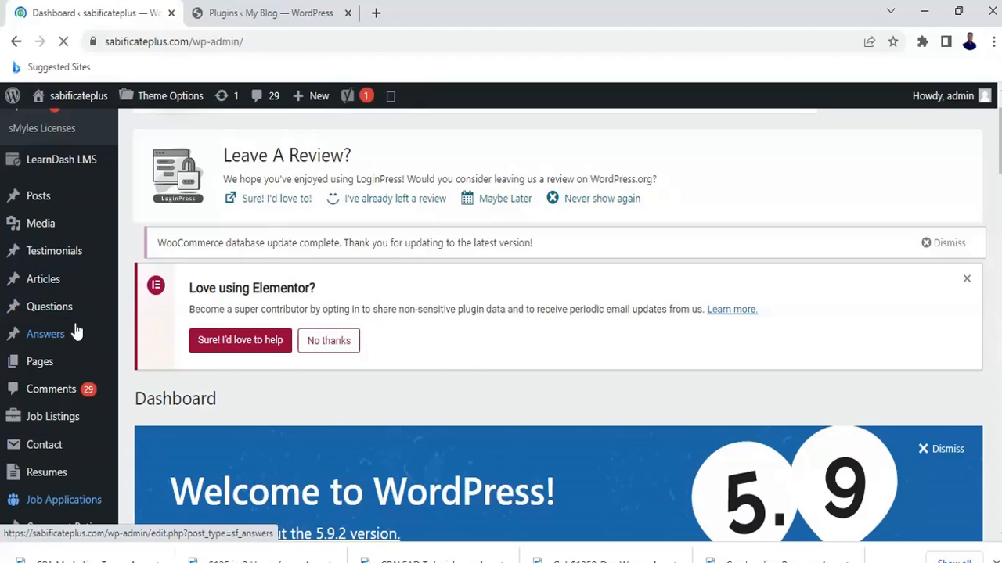
scroll(70, 333, "down", 6)
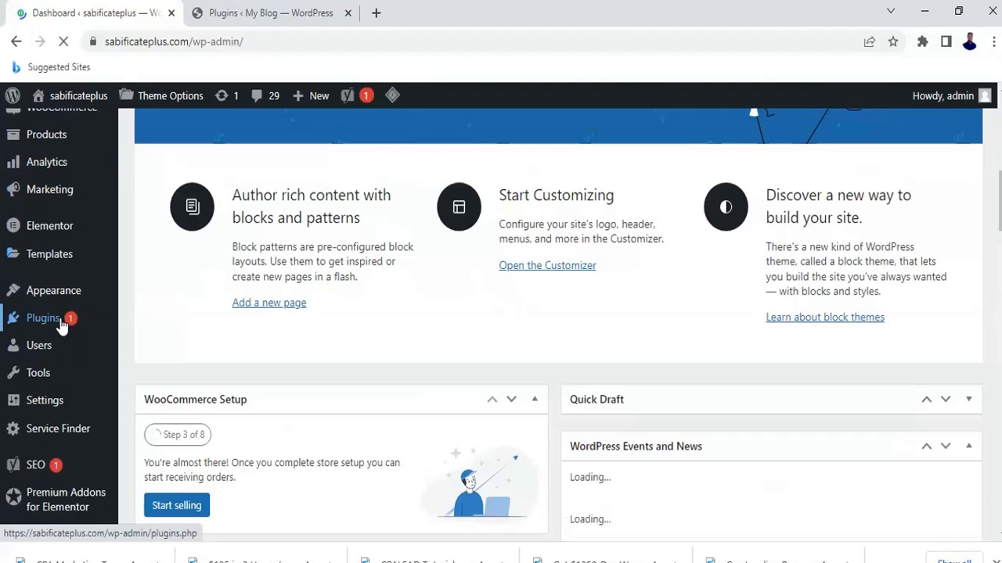
mouse_move(50, 321)
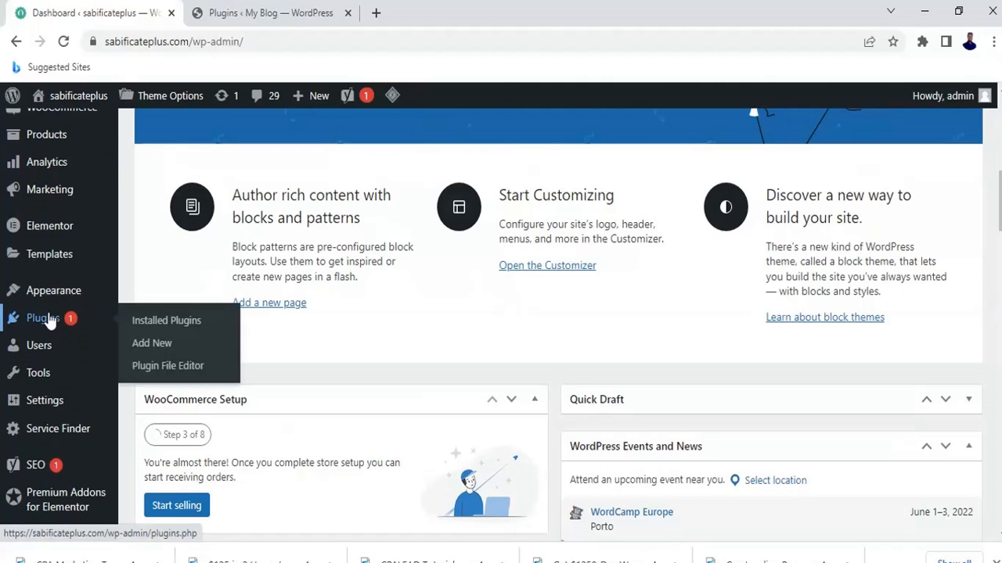
Go to Plugins > Add New and search the directory for 'all in one migration'.
left_click(156, 348)
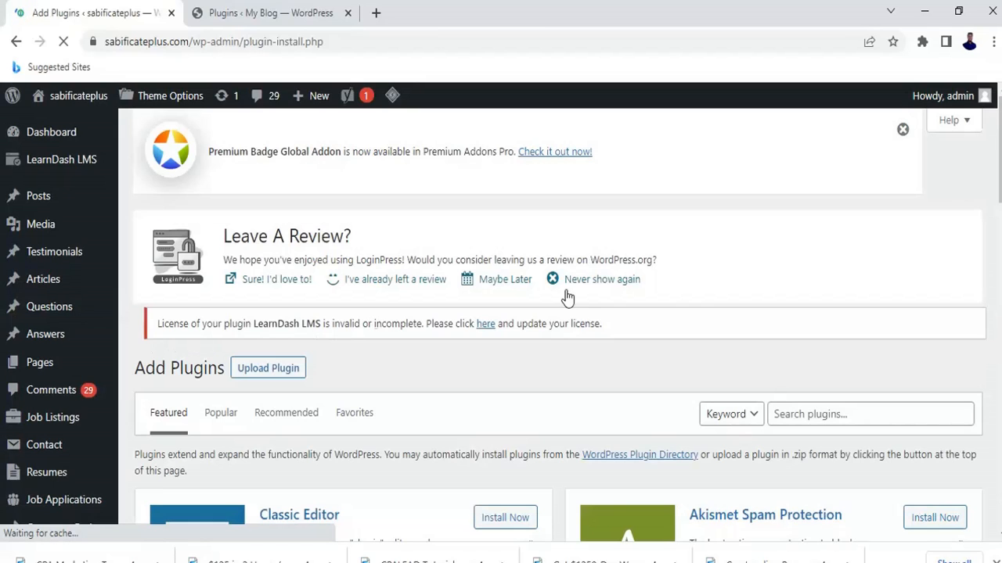
left_click(813, 415)
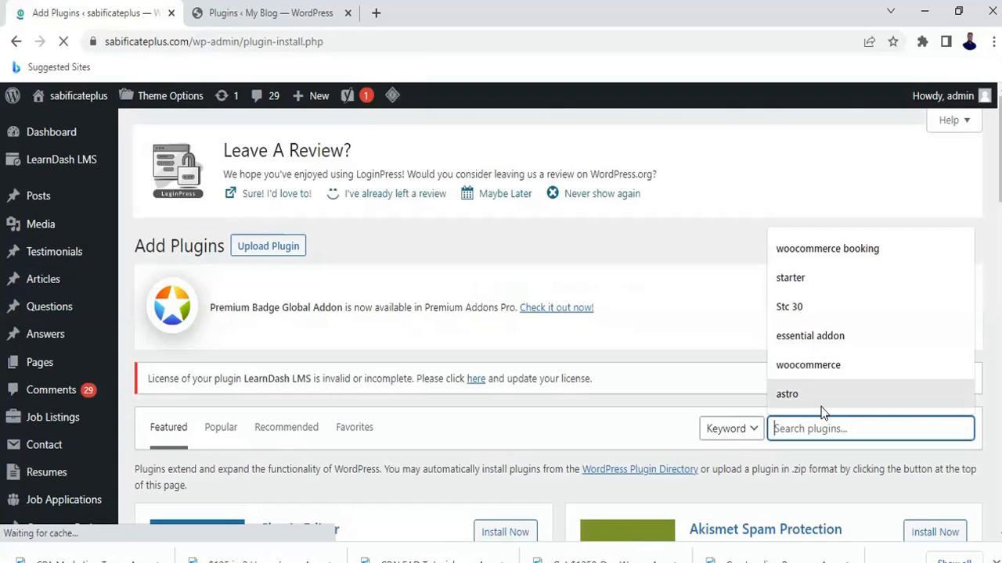
type("all in one migra")
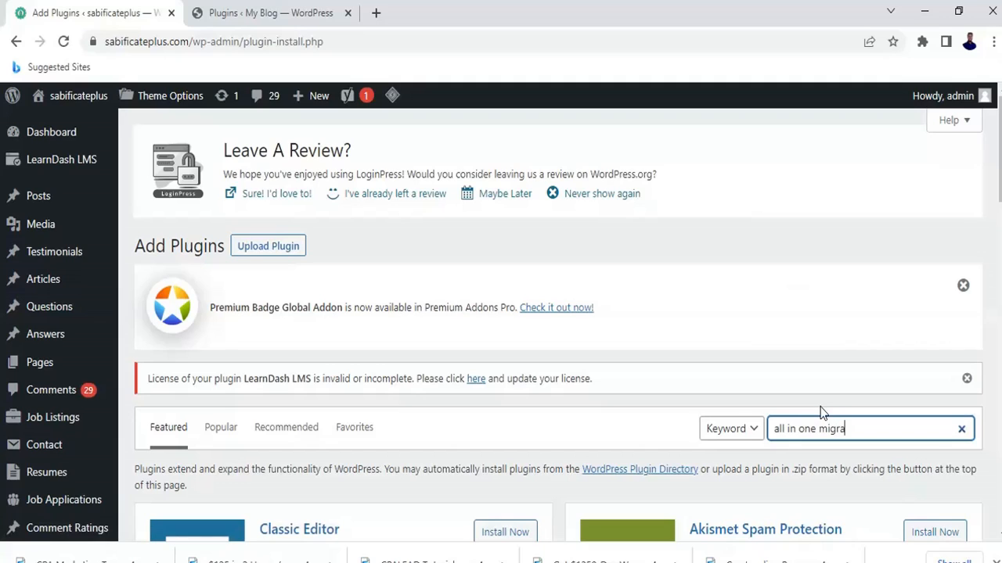
type("tion")
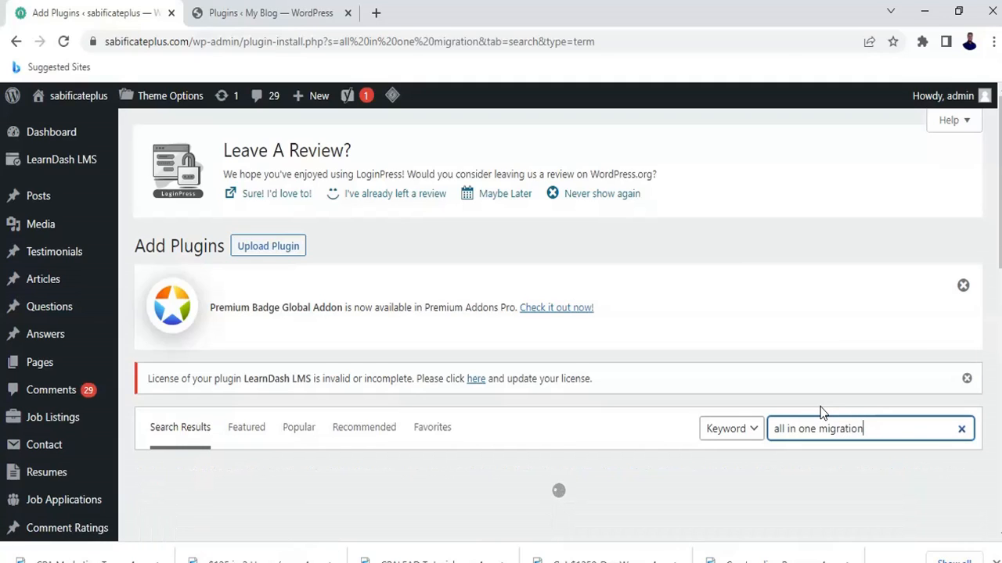
scroll(845, 387, "down", 2)
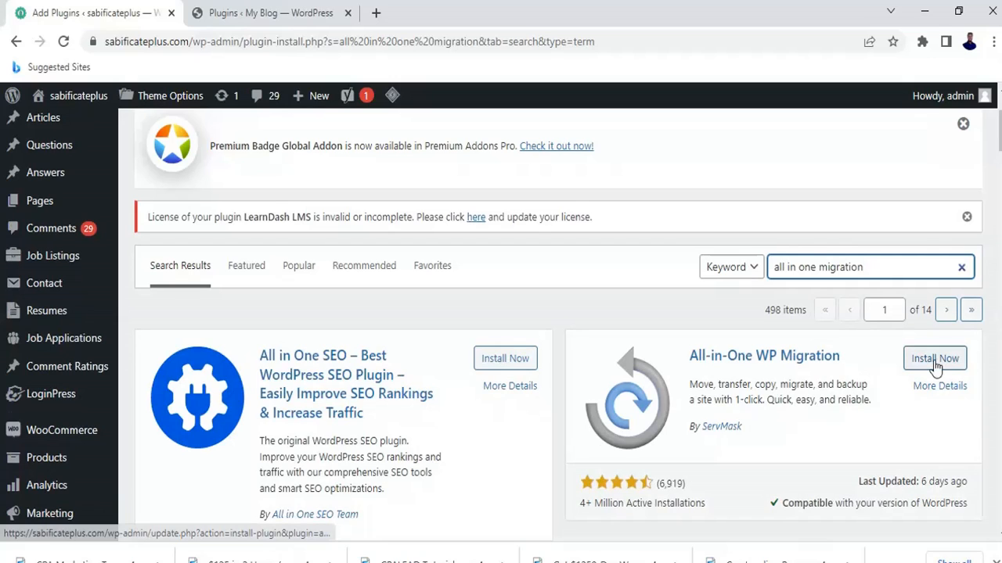
Install All-in-One WP Migration from its search-result card, then activate it.
left_click(934, 360)
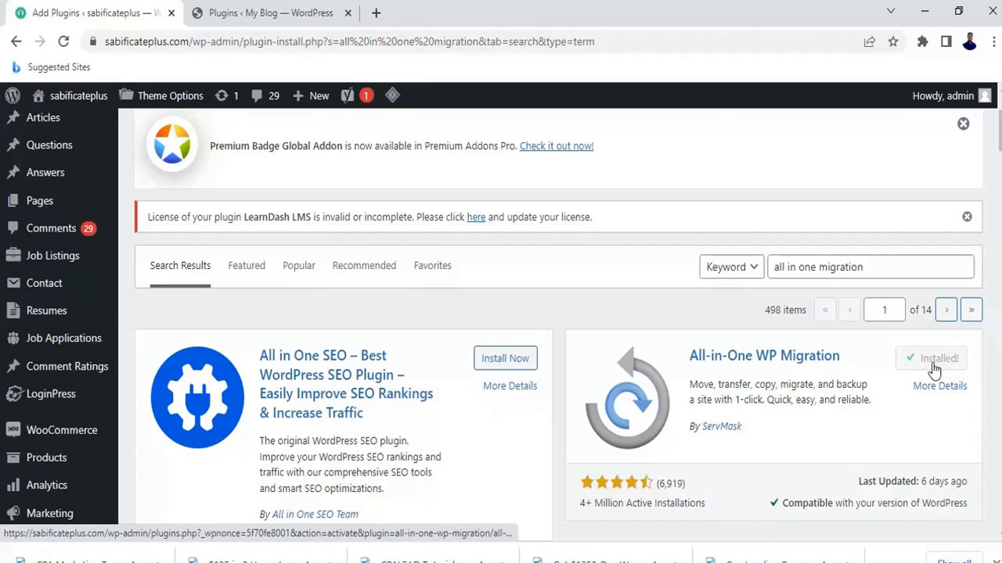
left_click(942, 360)
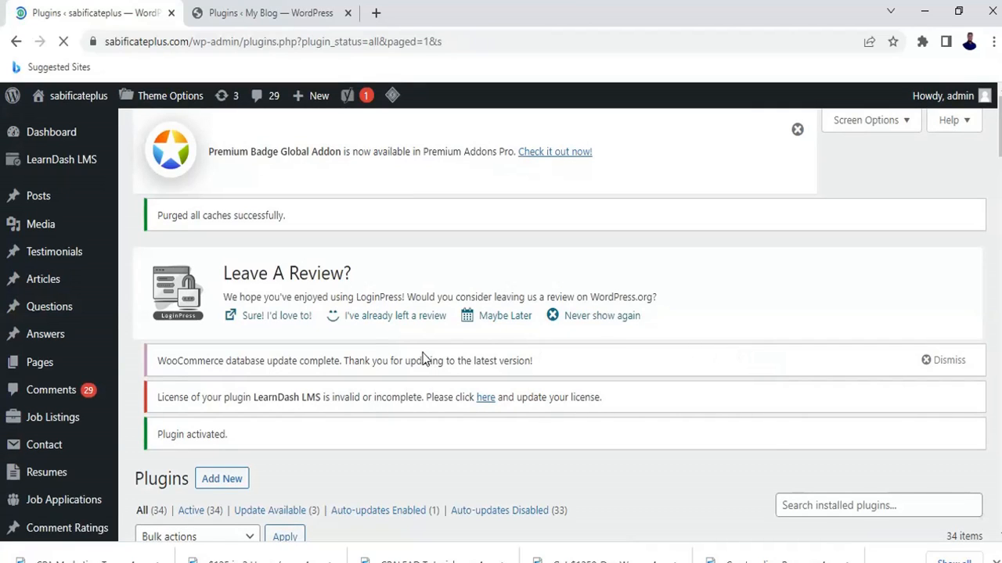
Scroll the admin sidebar and choose All-in-One WP Migration > Export.
scroll(422, 359, "down", 1)
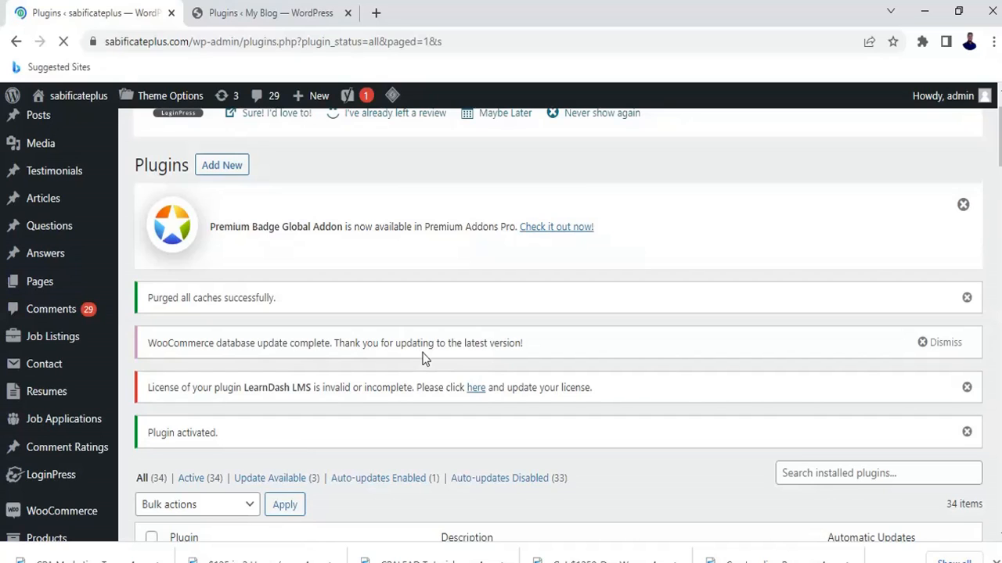
scroll(422, 359, "down", 1)
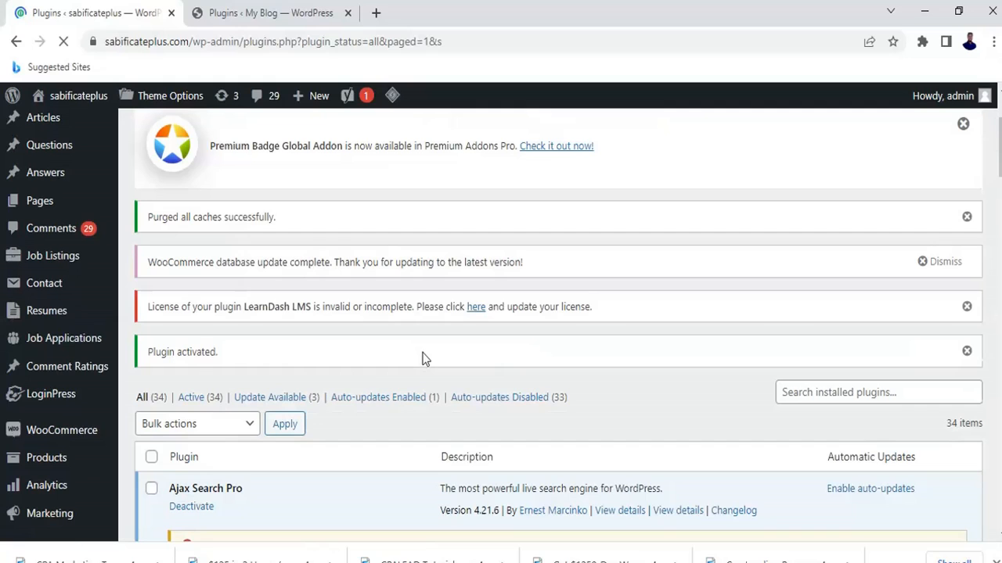
scroll(422, 360, "up", 1)
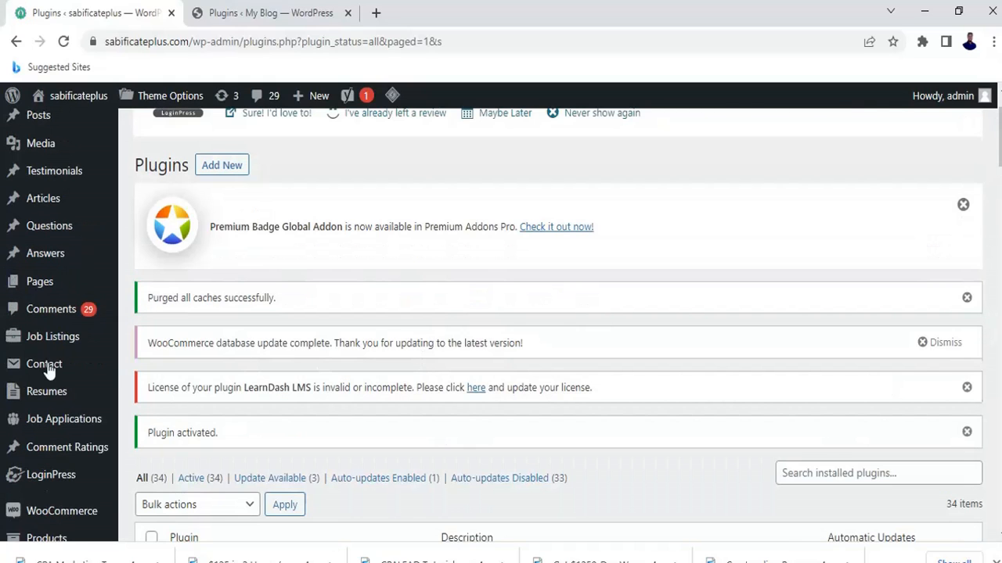
scroll(67, 324, "down", 3)
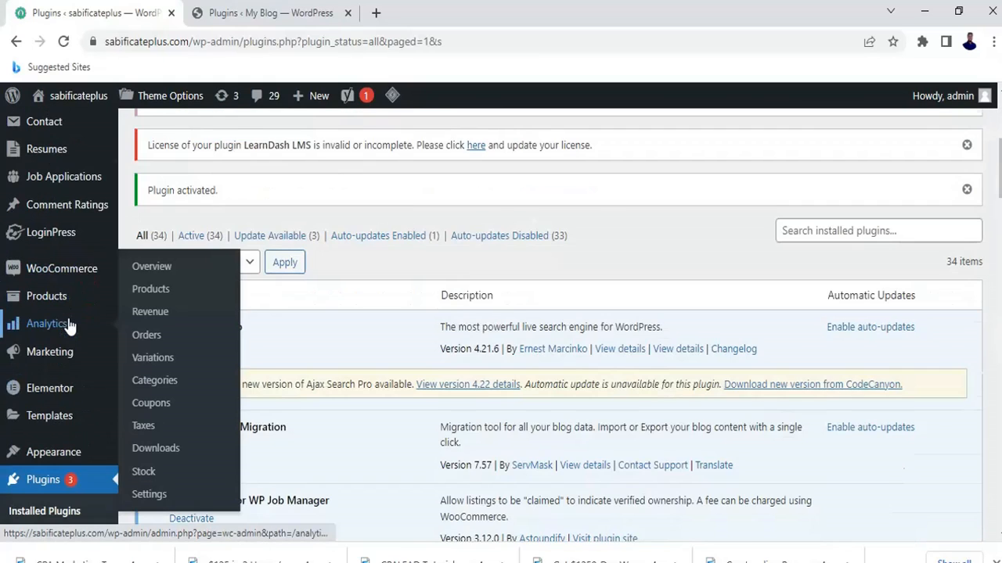
scroll(68, 324, "down", 4)
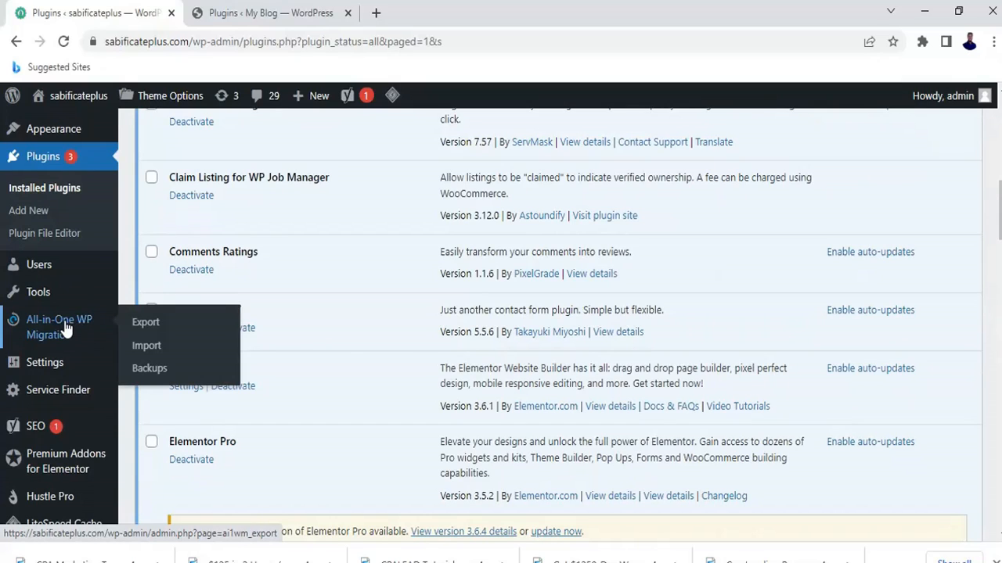
left_click(149, 324)
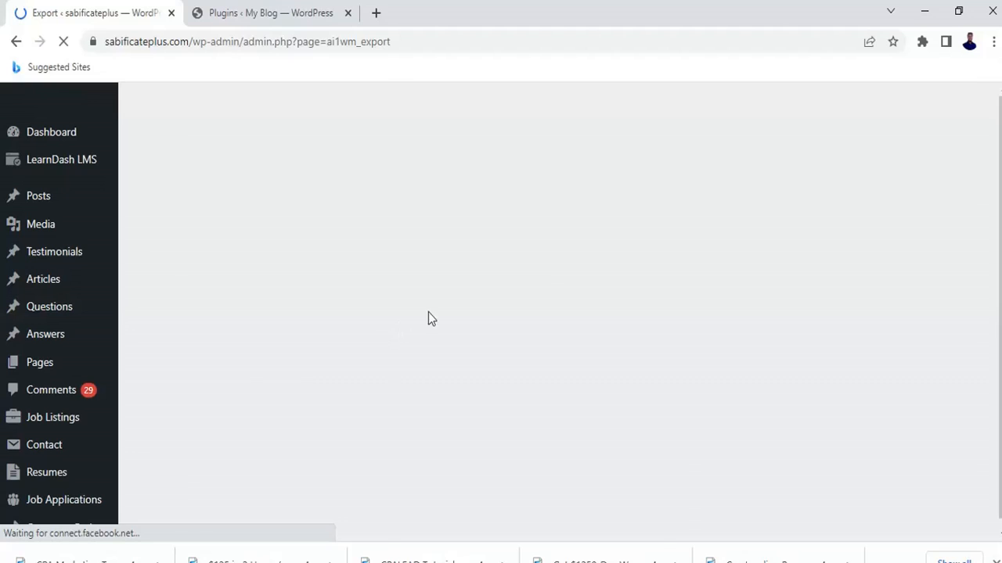
Choose Export To > File to package sabificateplus into a 468 MB backup.
scroll(561, 314, "down", 3)
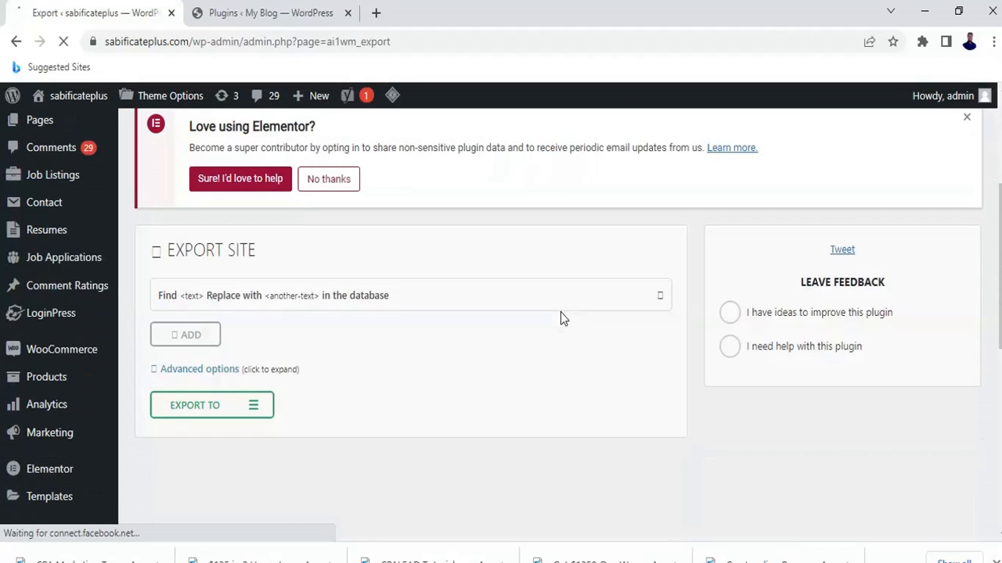
scroll(561, 317, "down", 1)
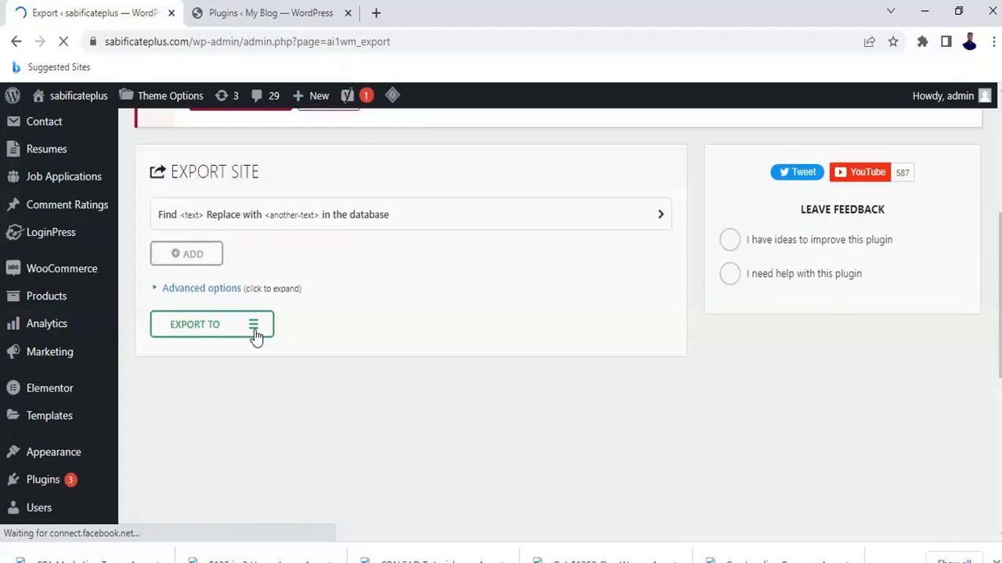
left_click(254, 327)
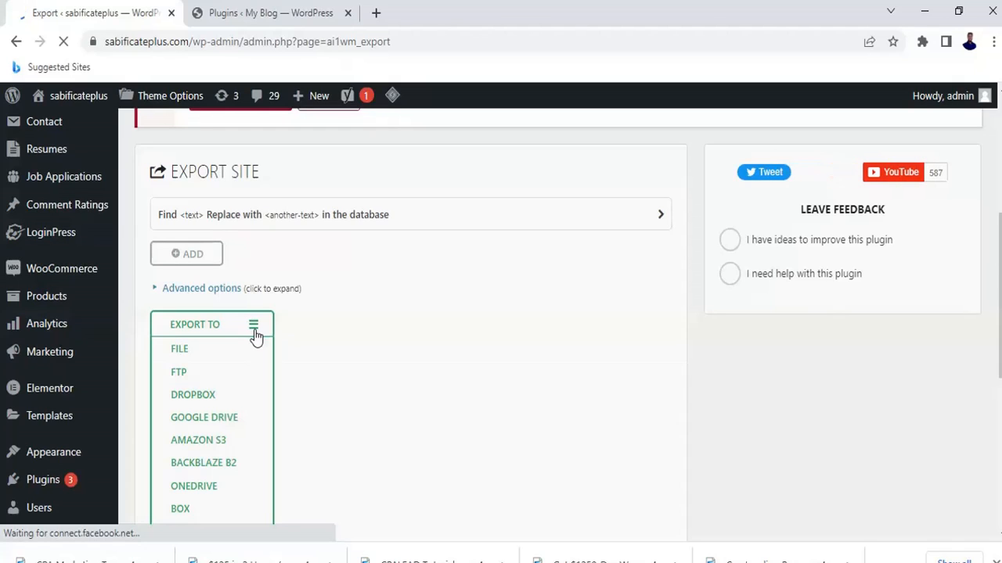
left_click(181, 354)
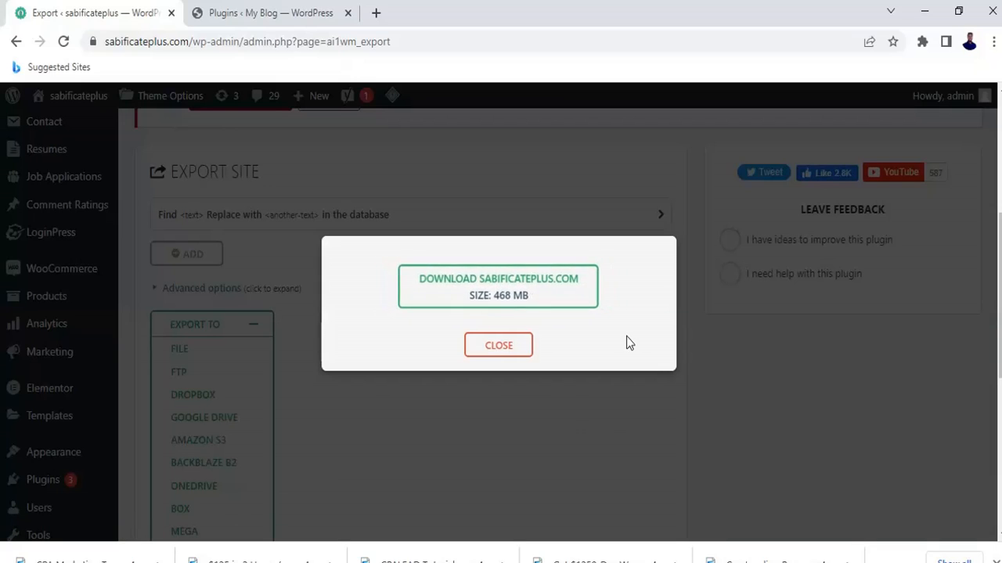
Download the 468 MB SABIFICATEPLUS.COM .wpress backup to the computer.
left_click(574, 300)
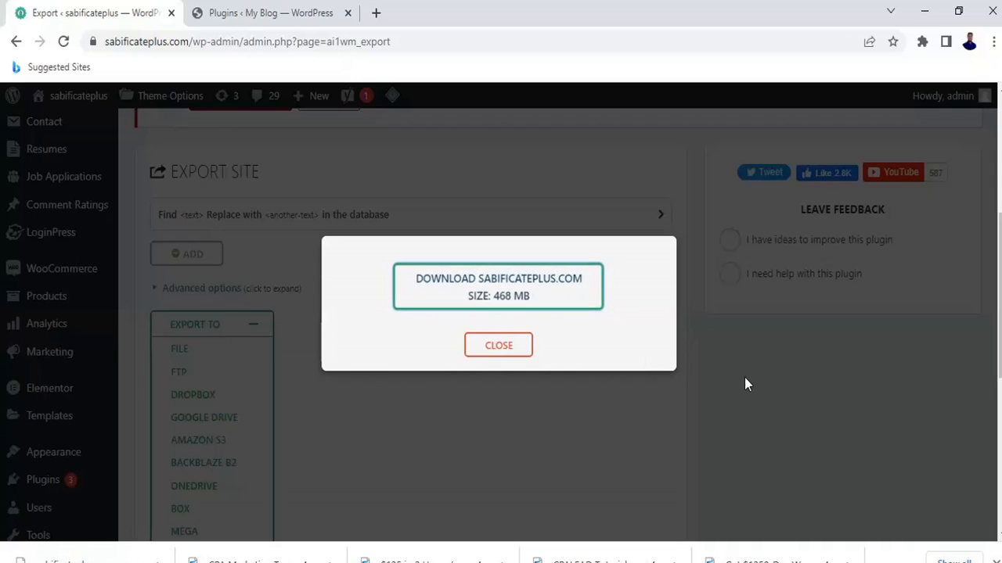
Close the export dialog, log out via Howdy, admin, and switch to the 'Plugins ‹ My Blog' tab.
left_click(498, 346)
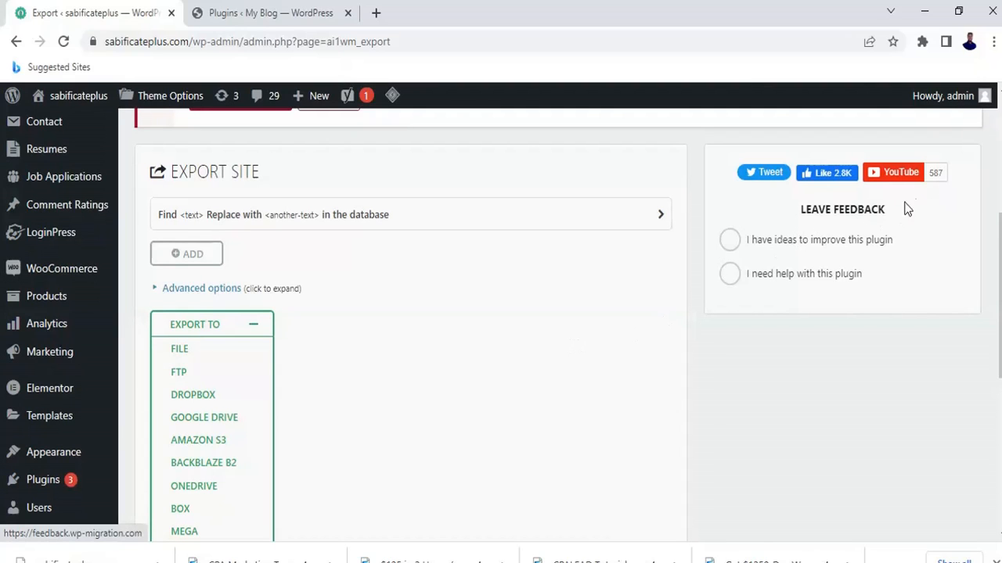
mouse_move(964, 102)
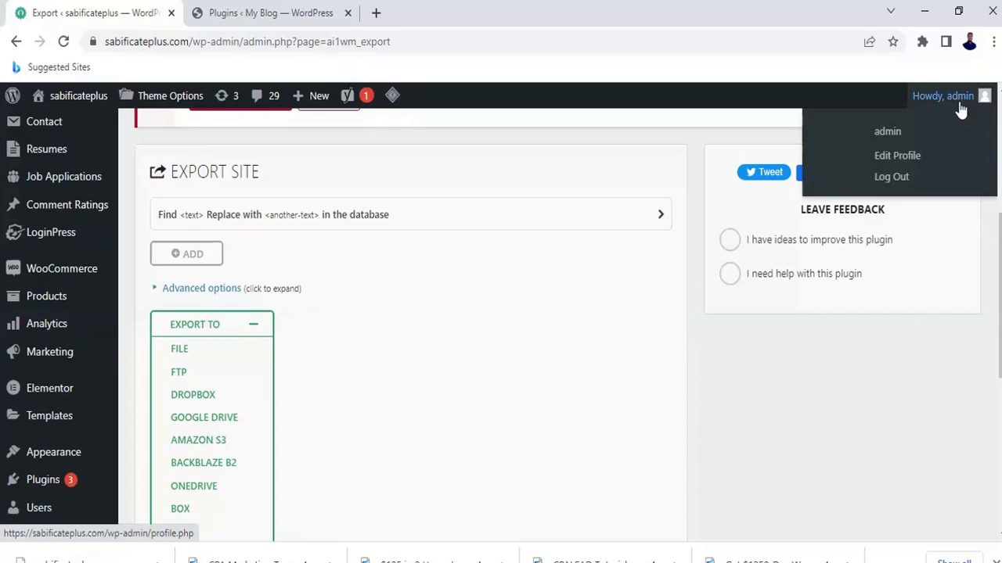
left_click(897, 178)
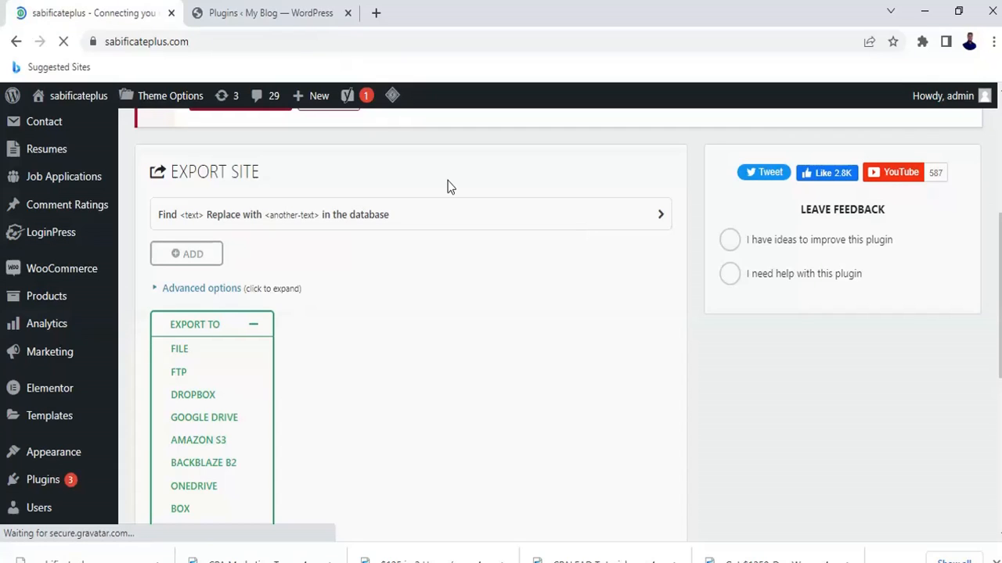
left_click(281, 14)
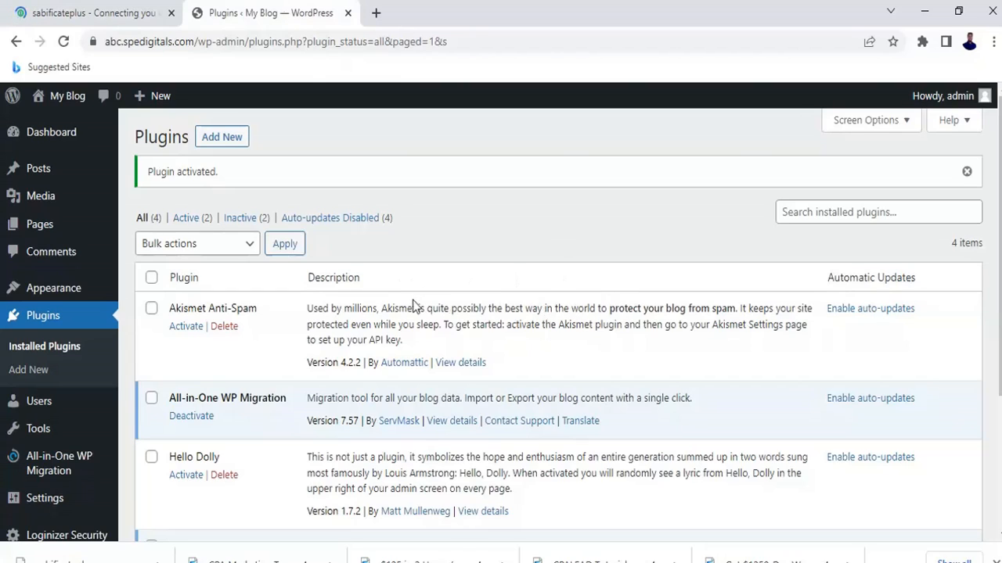
Check the sabificateplus tab, then open All-in-One WP Migration > Import on the My Blog site.
left_click(106, 9)
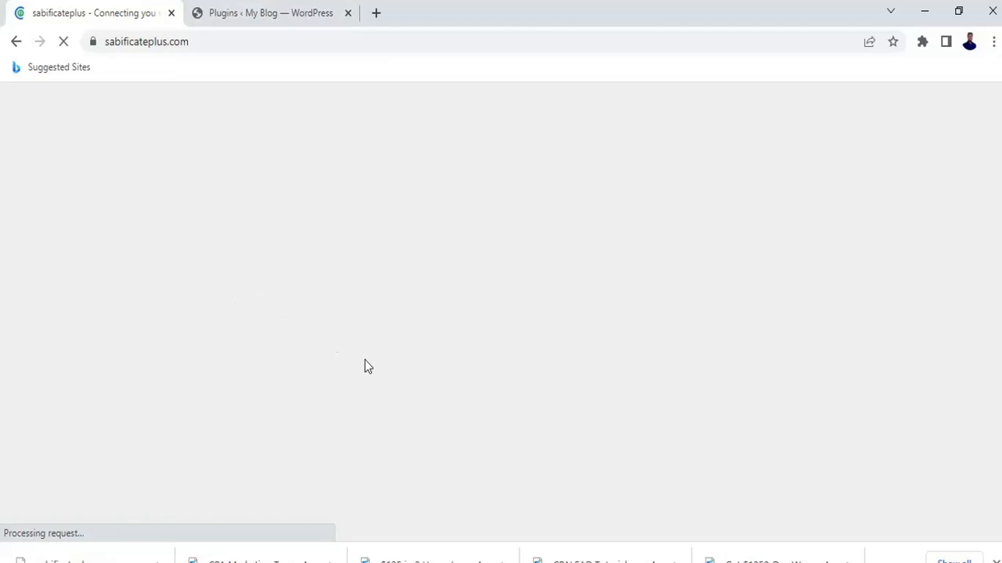
left_click(285, 7)
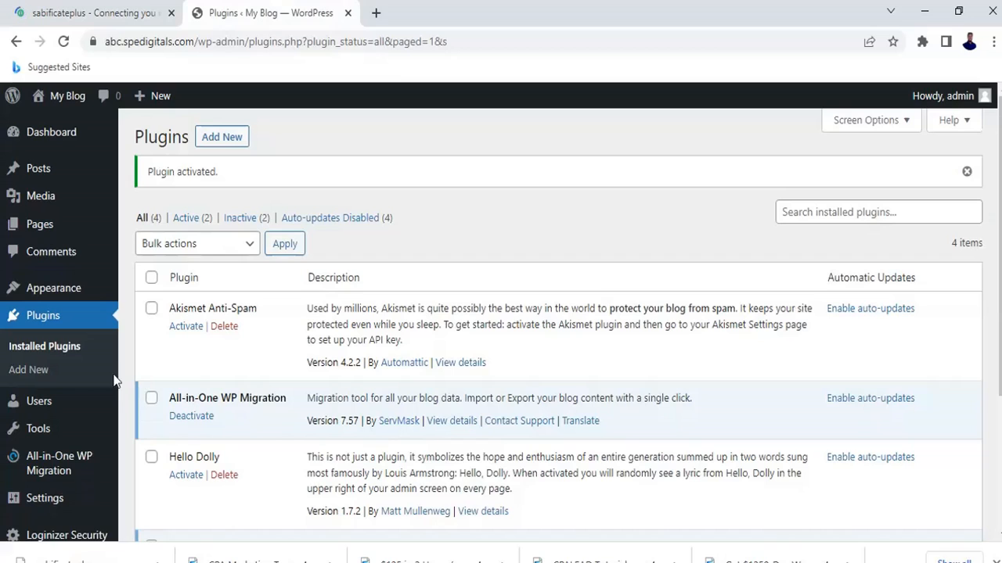
scroll(47, 360, "down", 2)
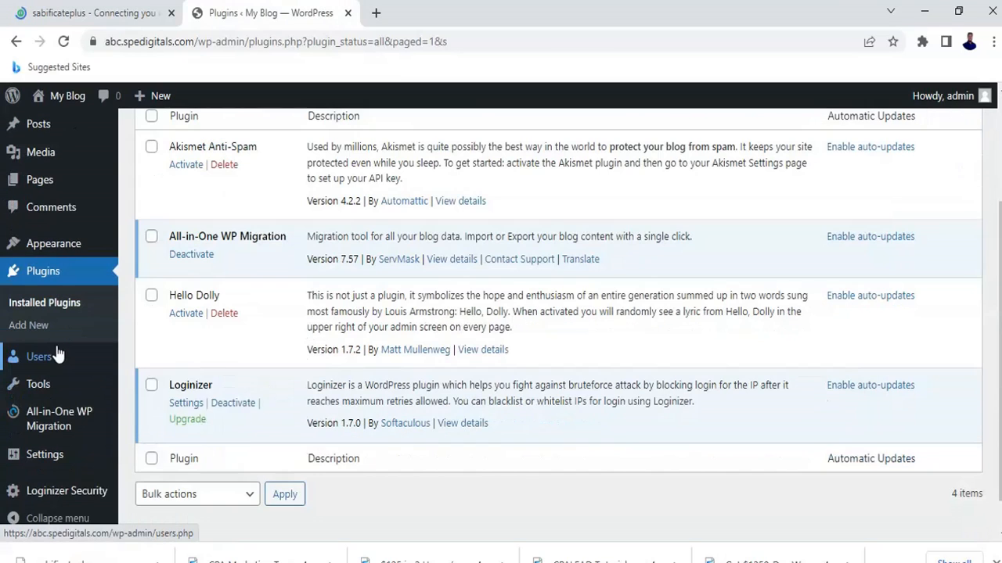
mouse_move(49, 358)
mouse_move(62, 425)
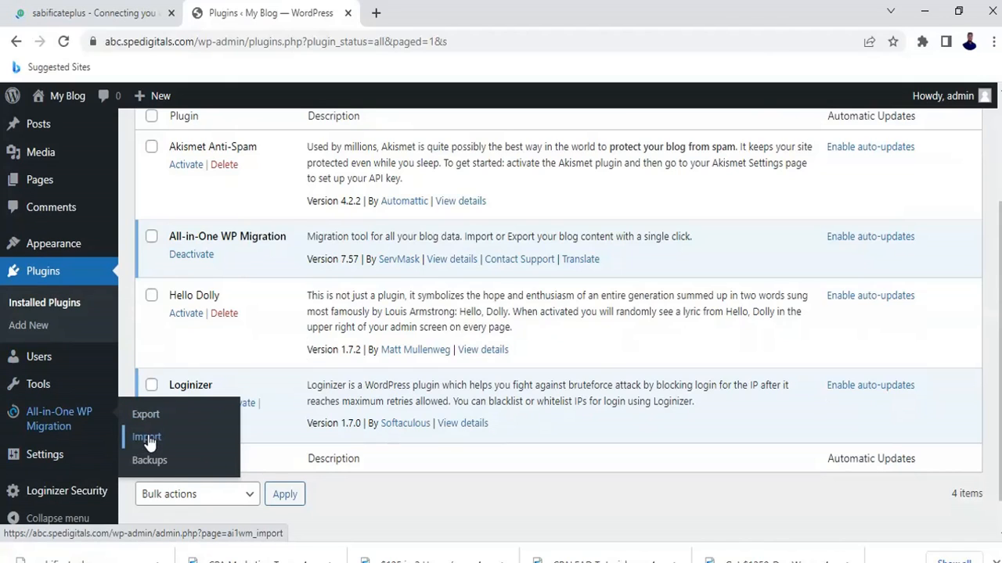
left_click(107, 10)
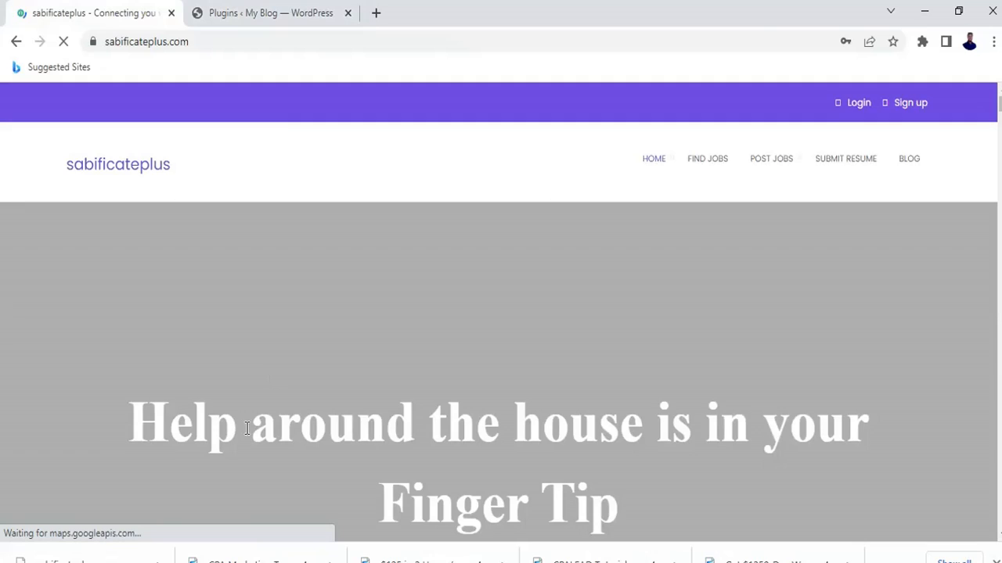
left_click(273, 10)
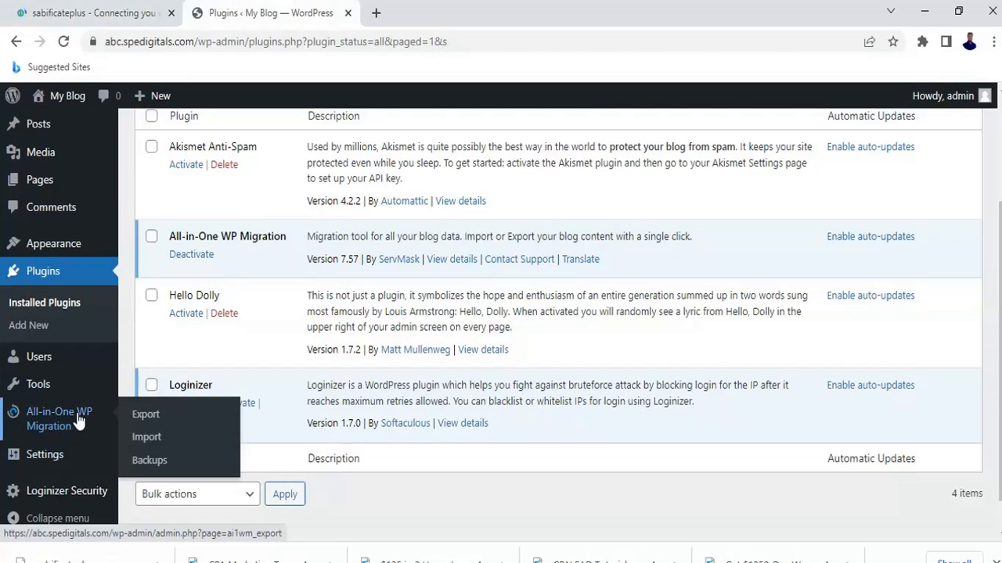
left_click(146, 441)
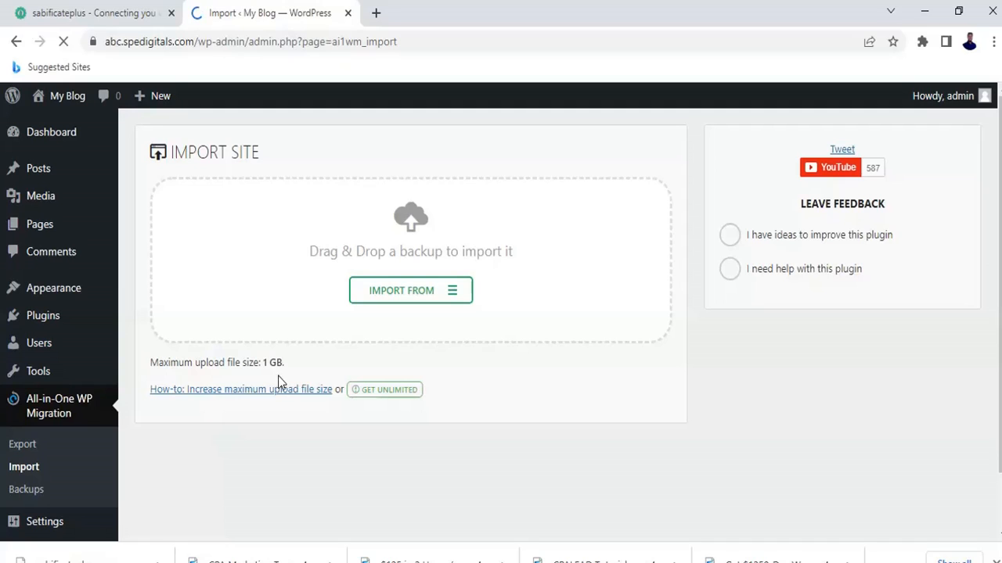
left_click(102, 12)
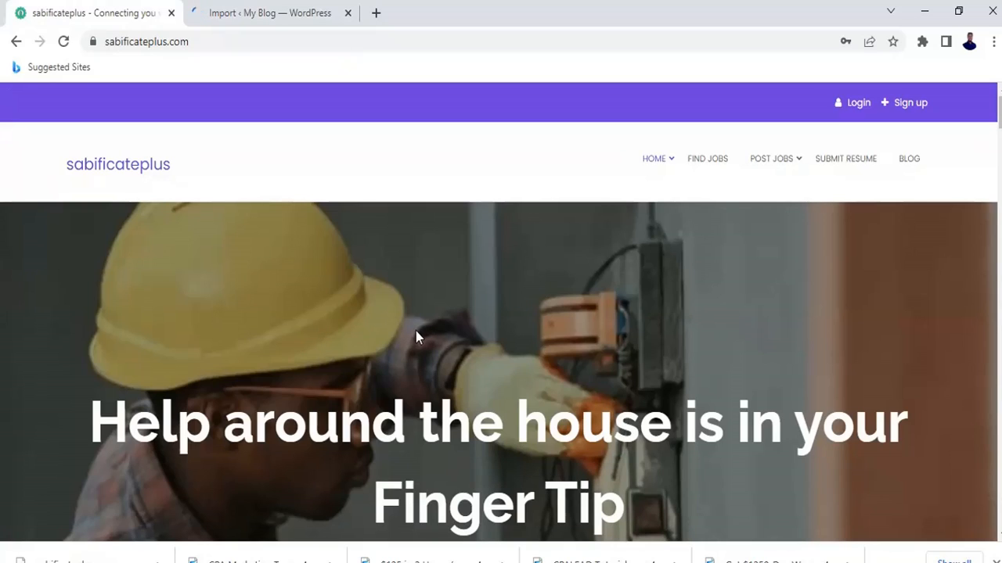
left_click(295, 10)
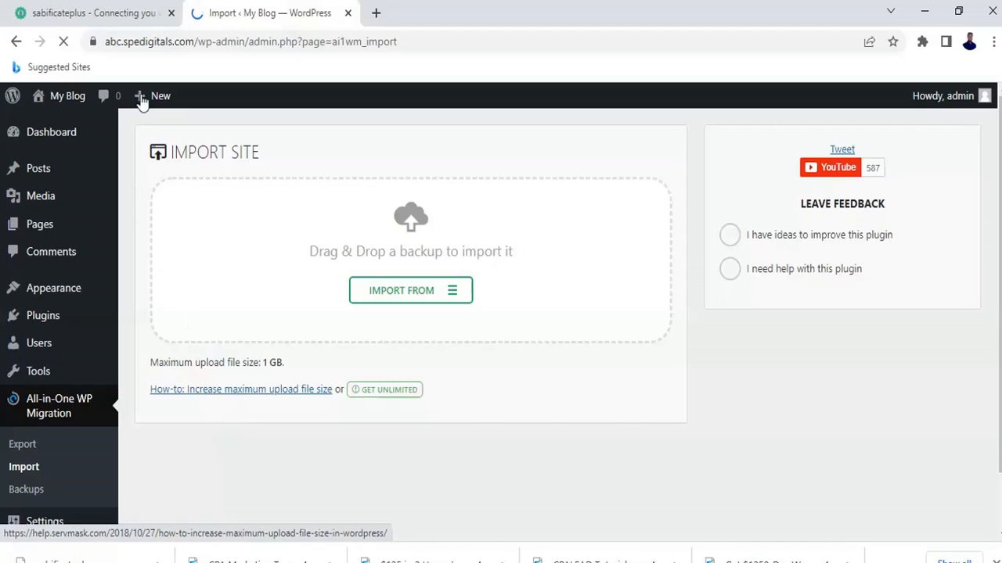
left_click(98, 11)
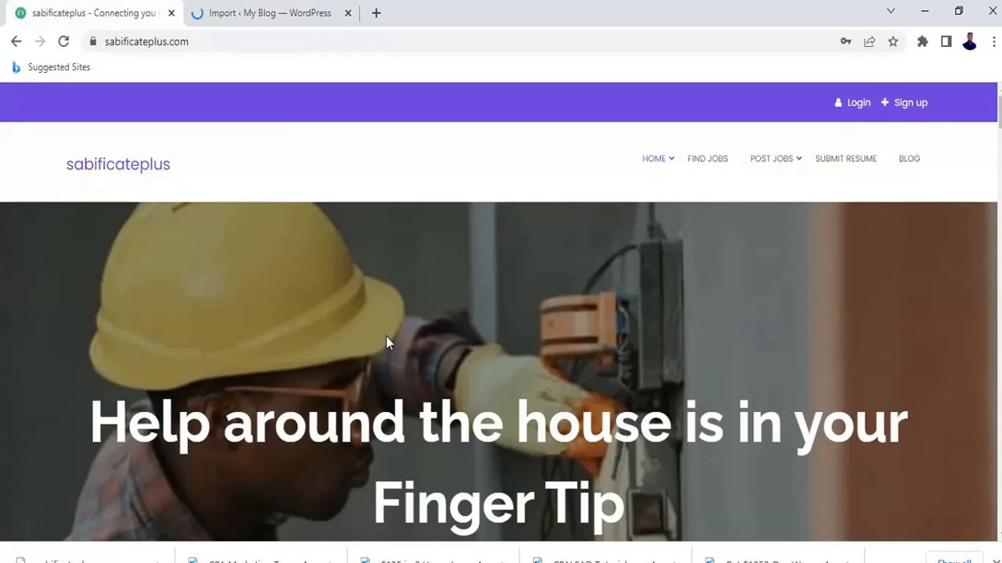
left_click(295, 11)
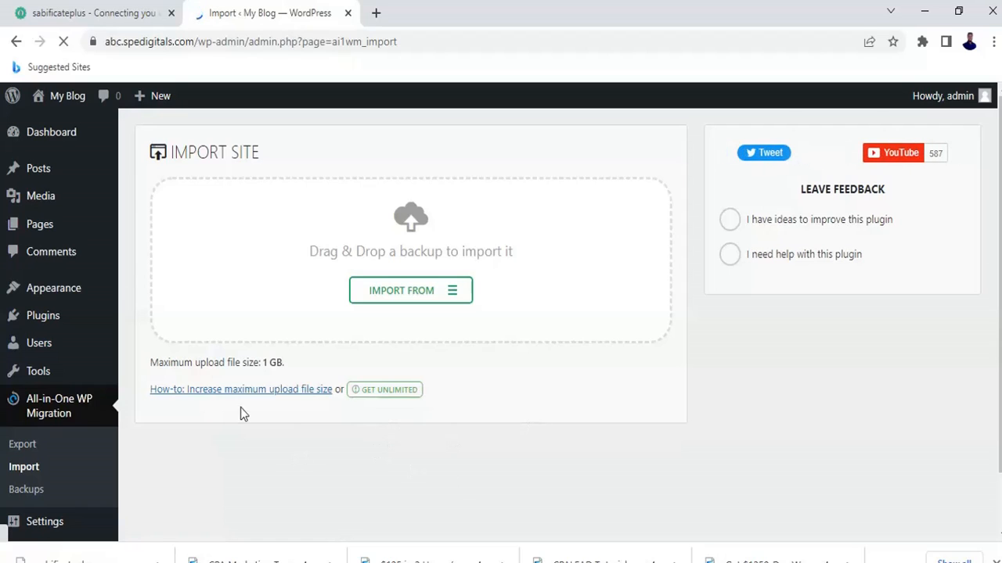
left_click(89, 8)
left_click(245, 9)
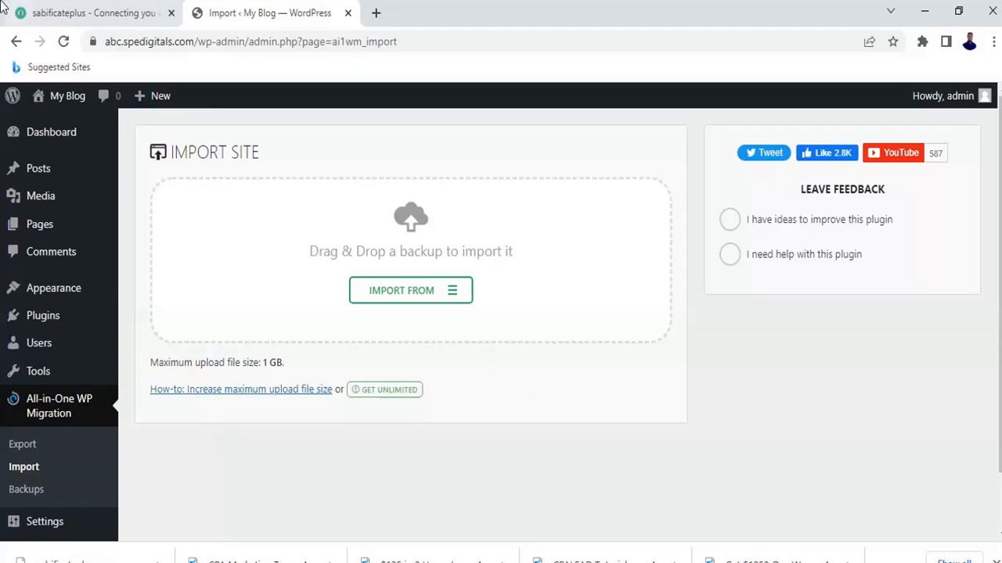
left_click(106, 7)
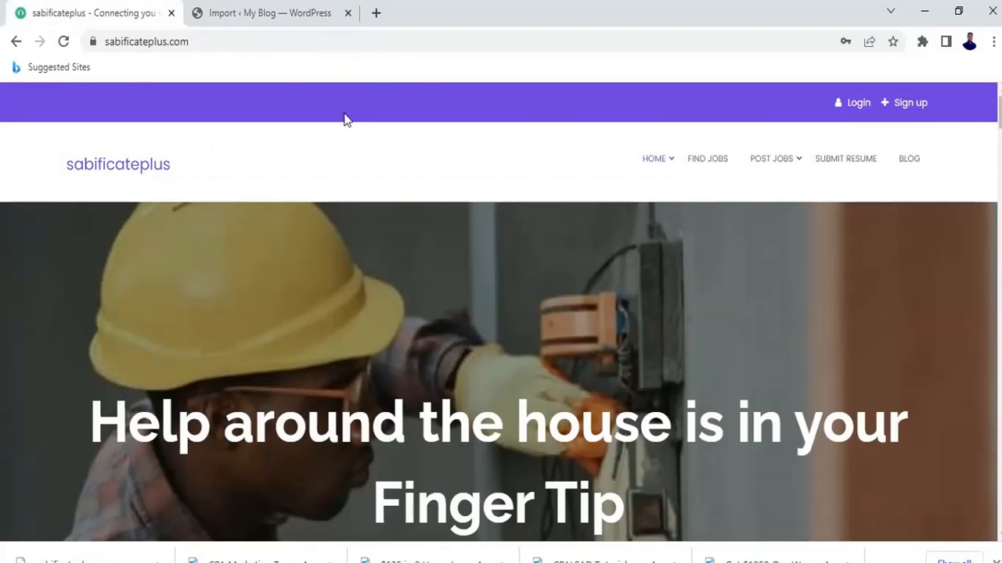
Append '/site migration' to the sabificateplus.com address to load its Site Migration page.
left_click(294, 43)
left_click(294, 43)
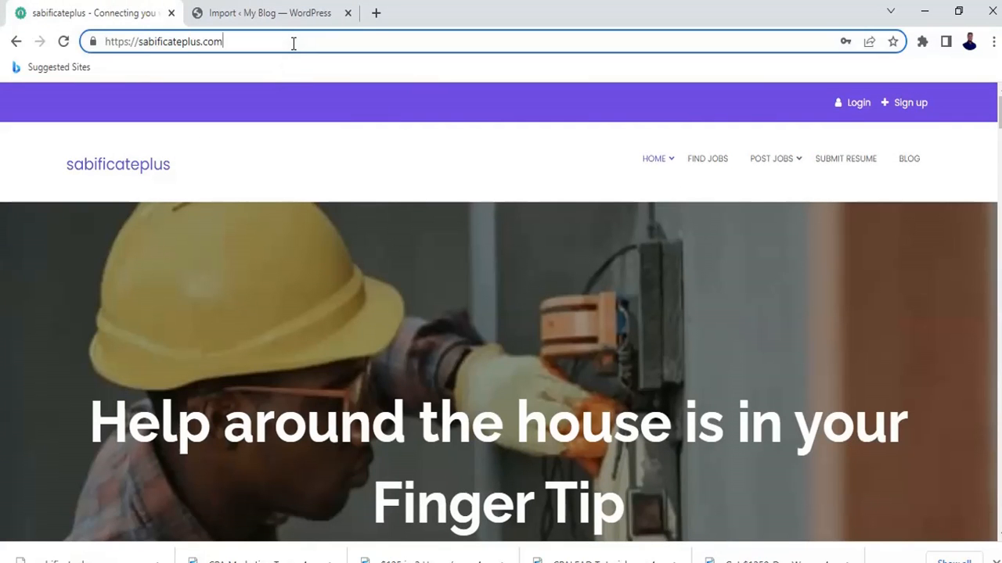
type("/")
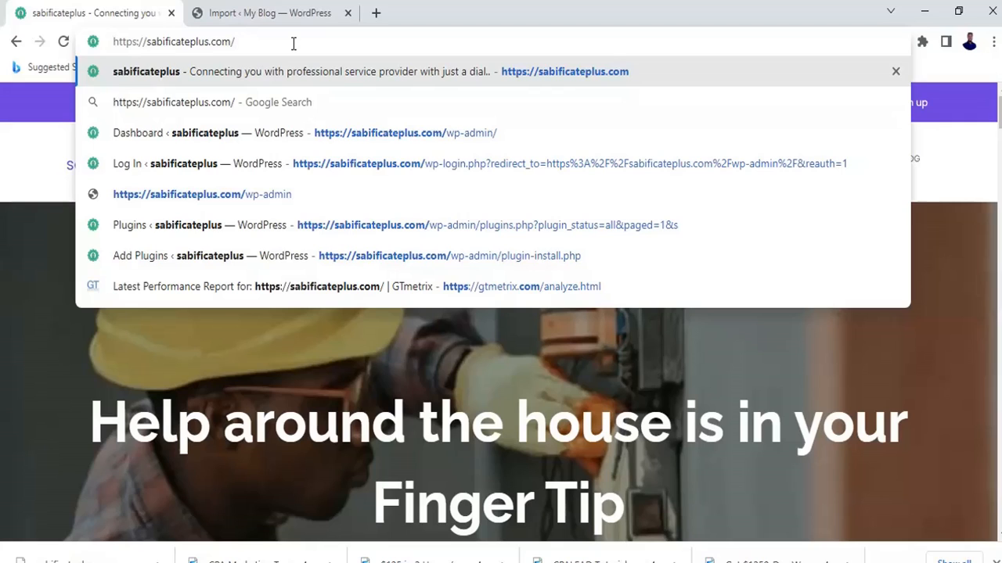
type("site")
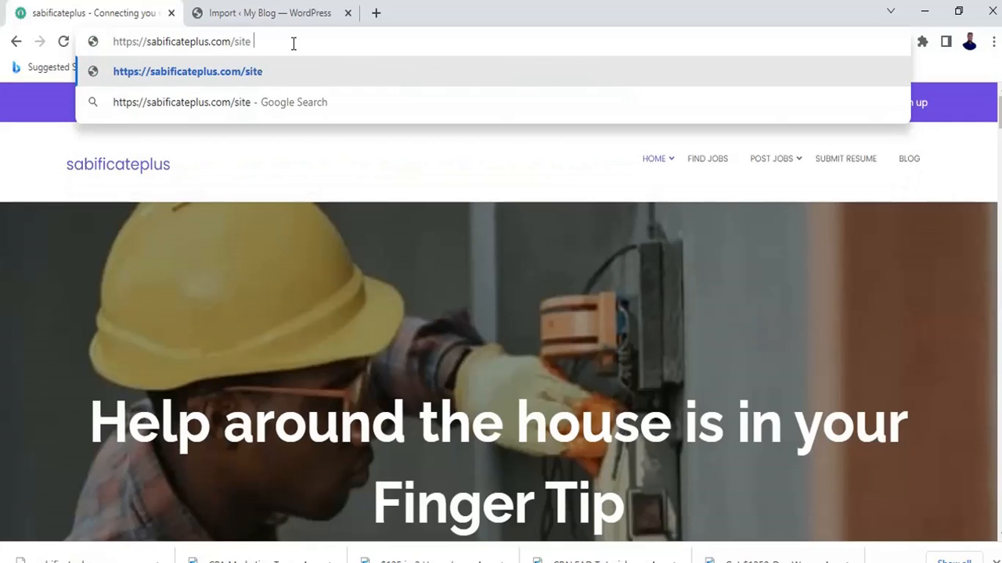
type(" migr")
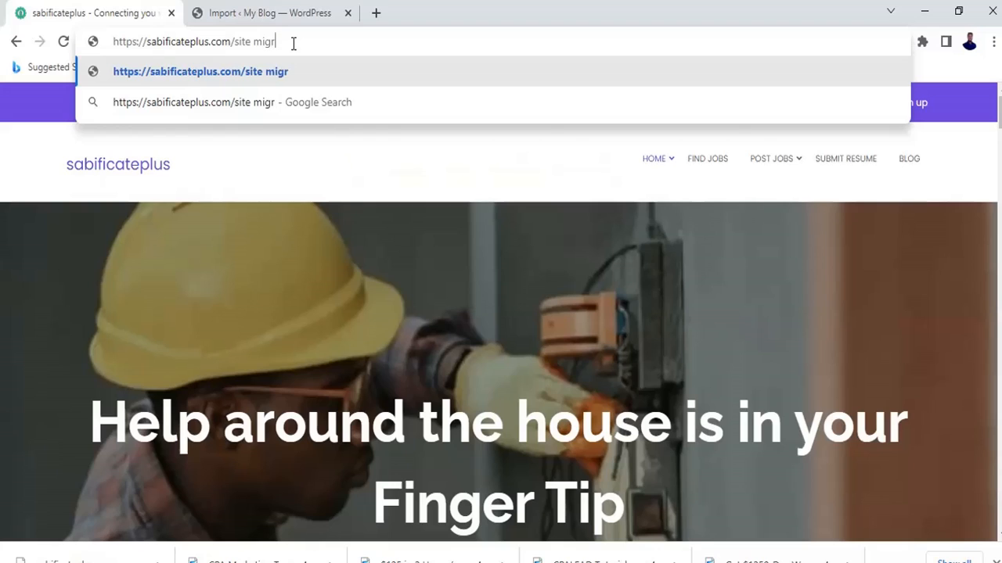
type("ation")
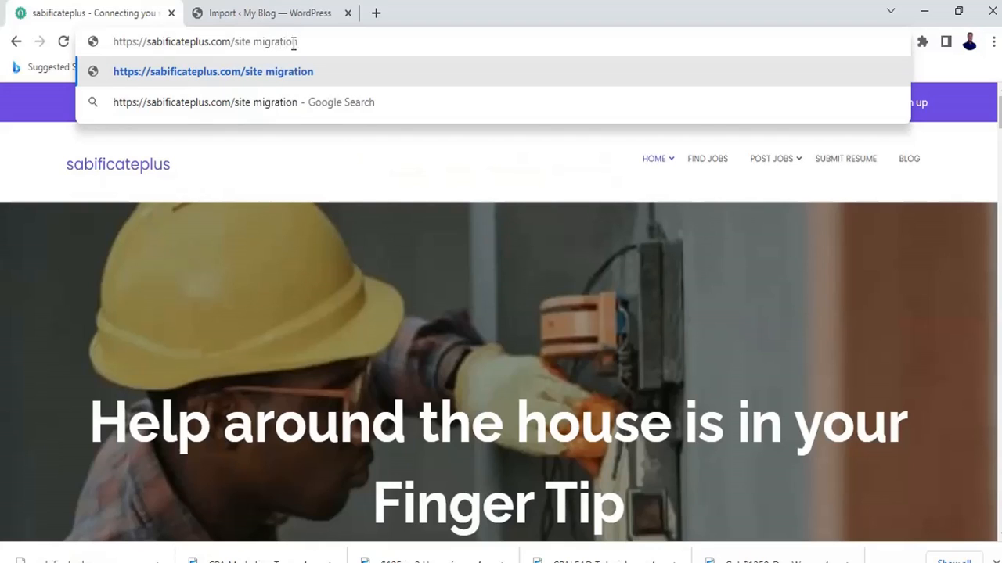
key("Return")
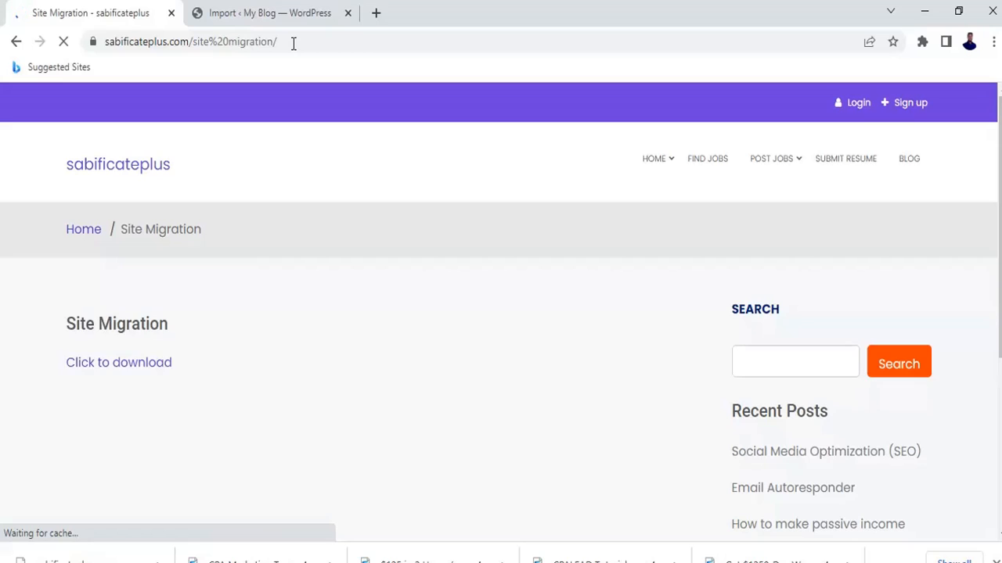
Follow the 'Click to download' link to preview all-in-one-wp-migration (100GB).zip on Google Drive.
left_click(145, 373)
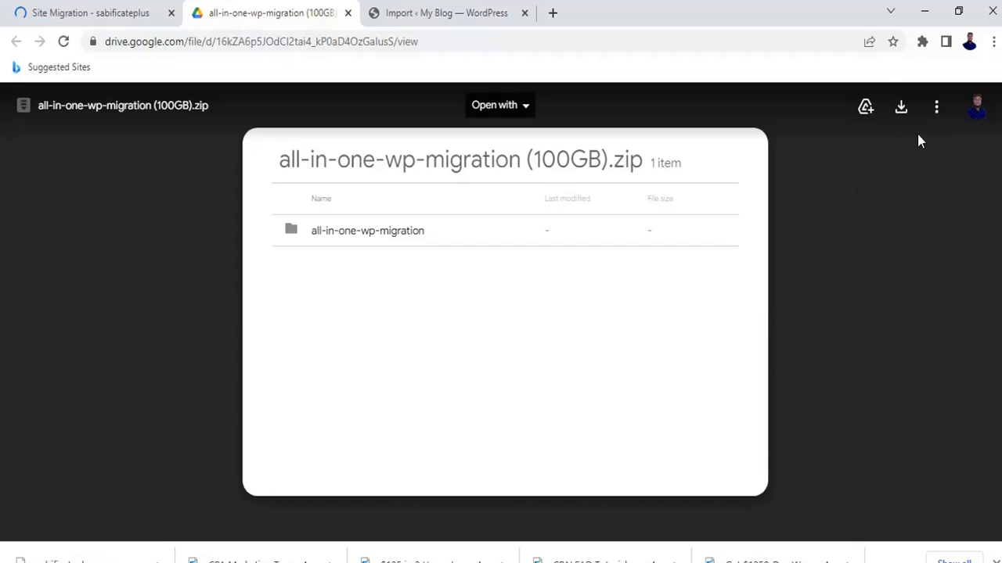
Download all-in-one-wp-migration (100GB).zip from Google Drive and go back to the WordPress Import tab.
left_click(901, 113)
left_click(442, 12)
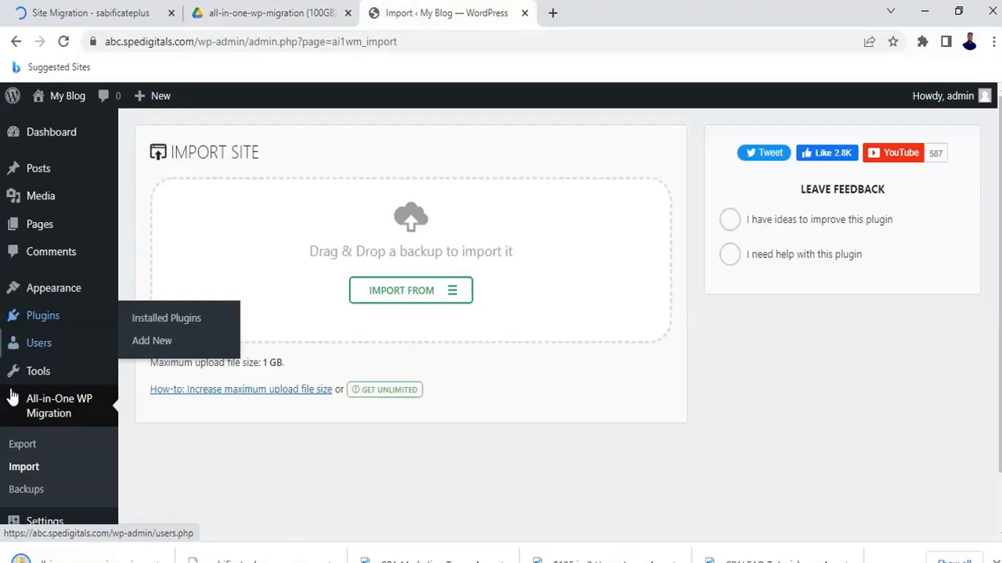
Show the new My Blog site's Installed Plugins list from the Plugins menu.
scroll(59, 438, "down", 1)
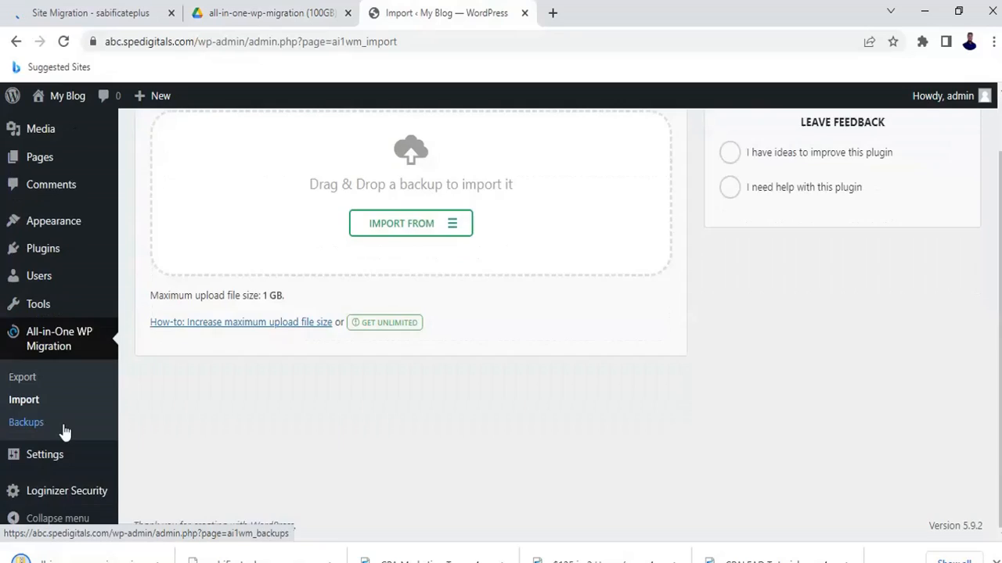
scroll(64, 433, "up", 1)
mouse_move(47, 317)
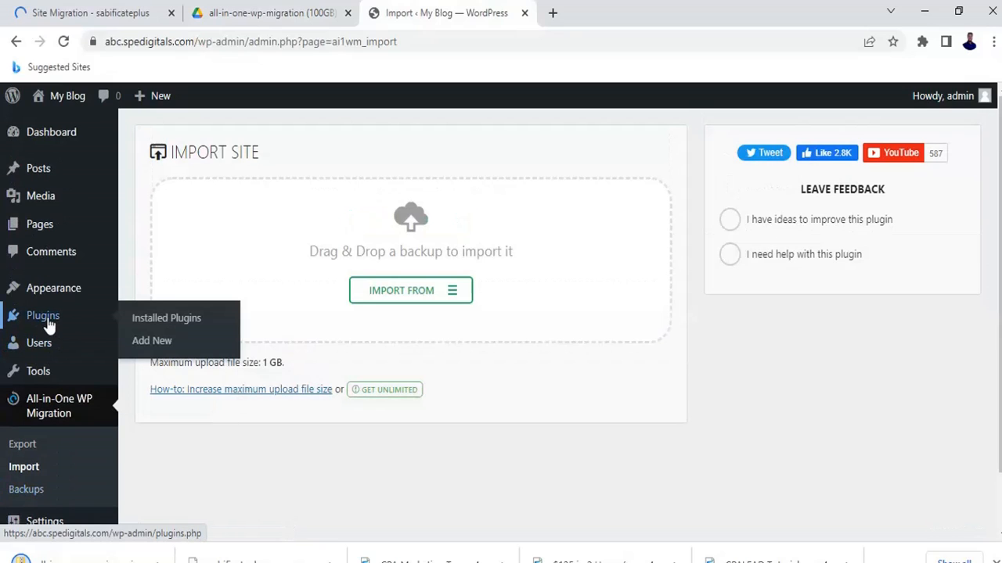
left_click(185, 321)
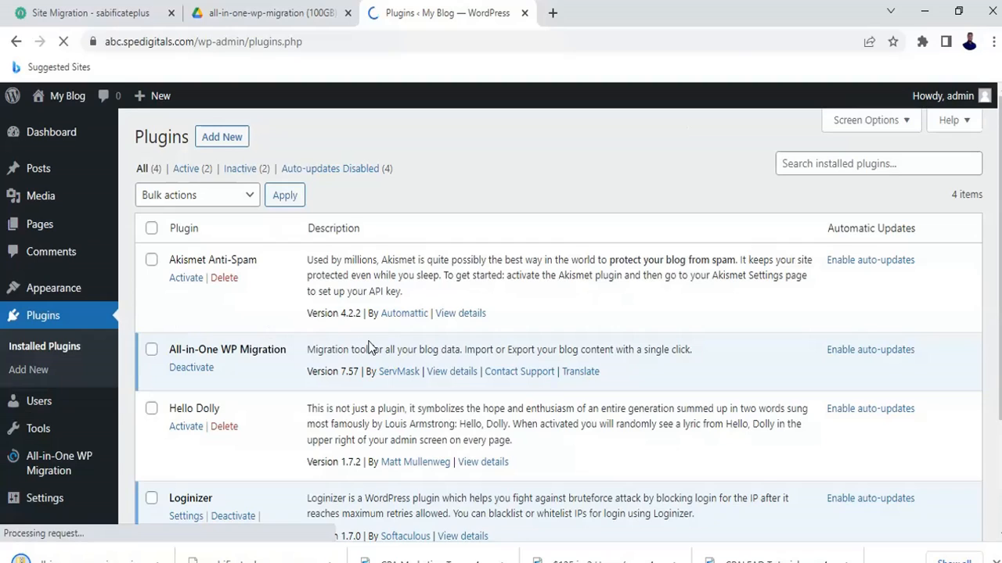
Deactivate and delete the old All-in-One WP Migration plugin, then bring up the Upload Plugin form.
left_click(192, 368)
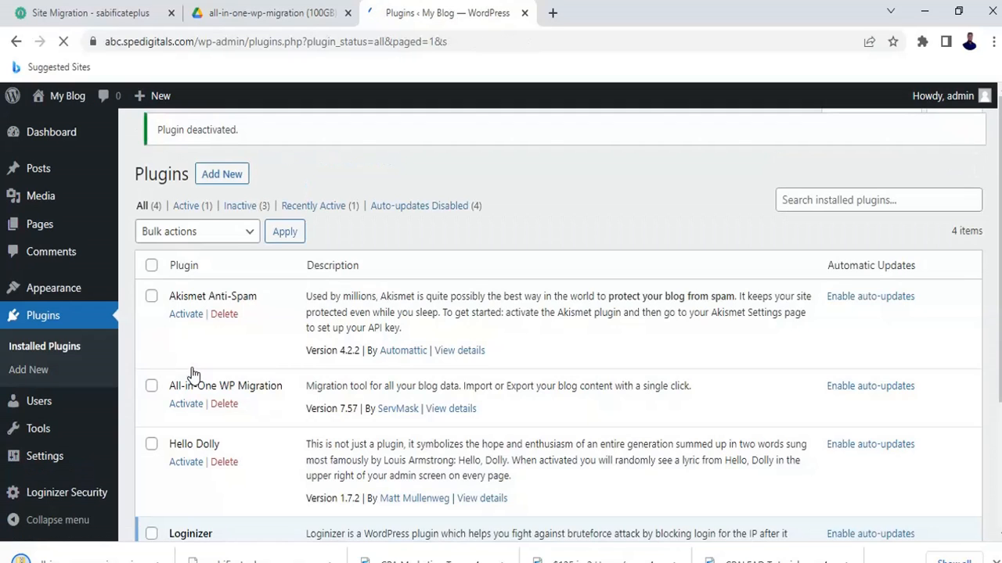
scroll(261, 364, "down", 1)
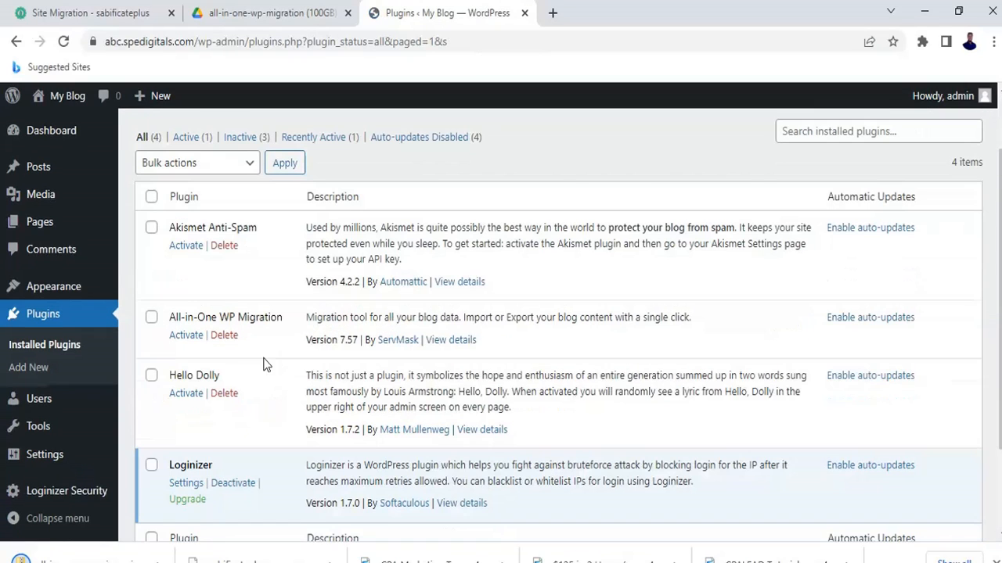
left_click(224, 337)
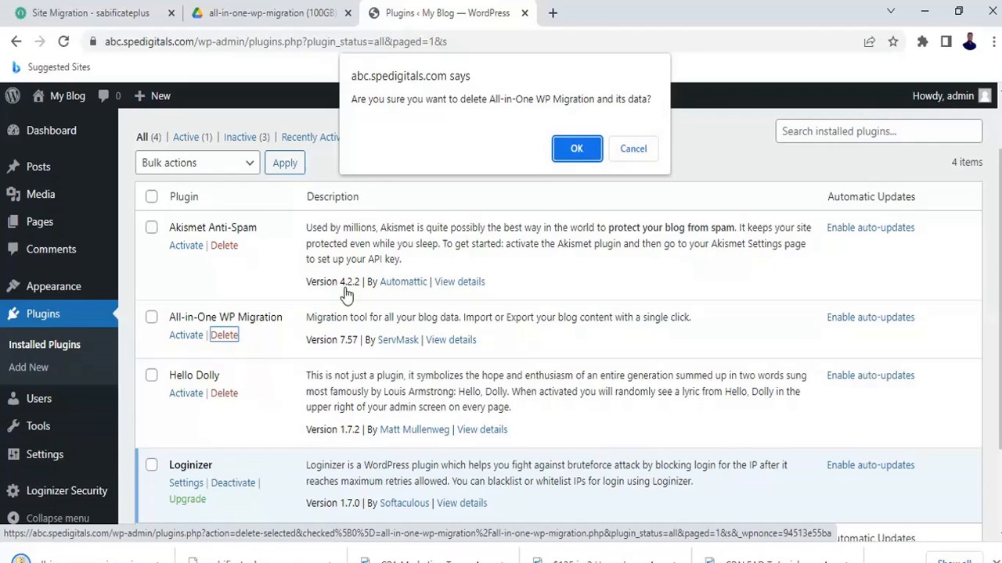
left_click(580, 154)
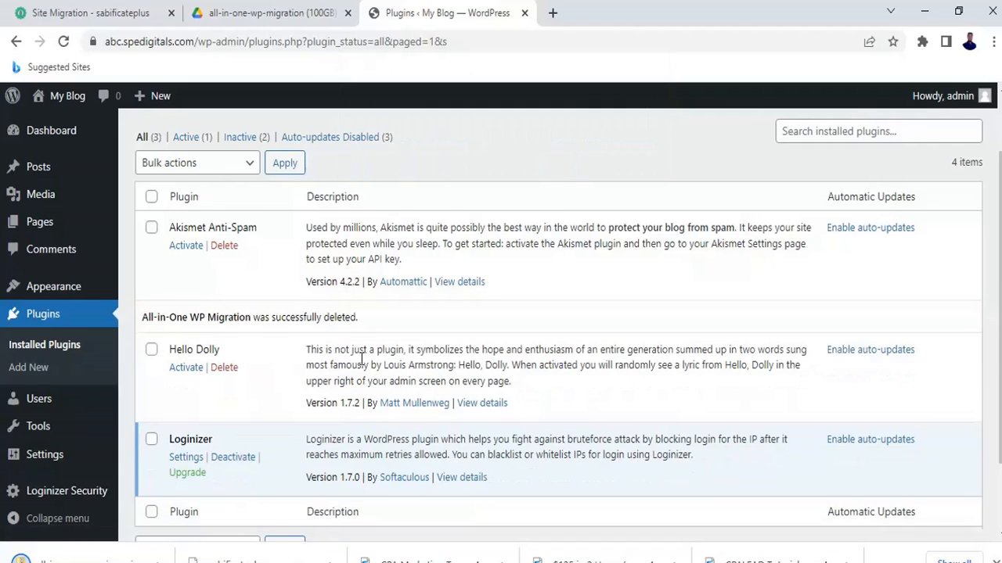
left_click(35, 374)
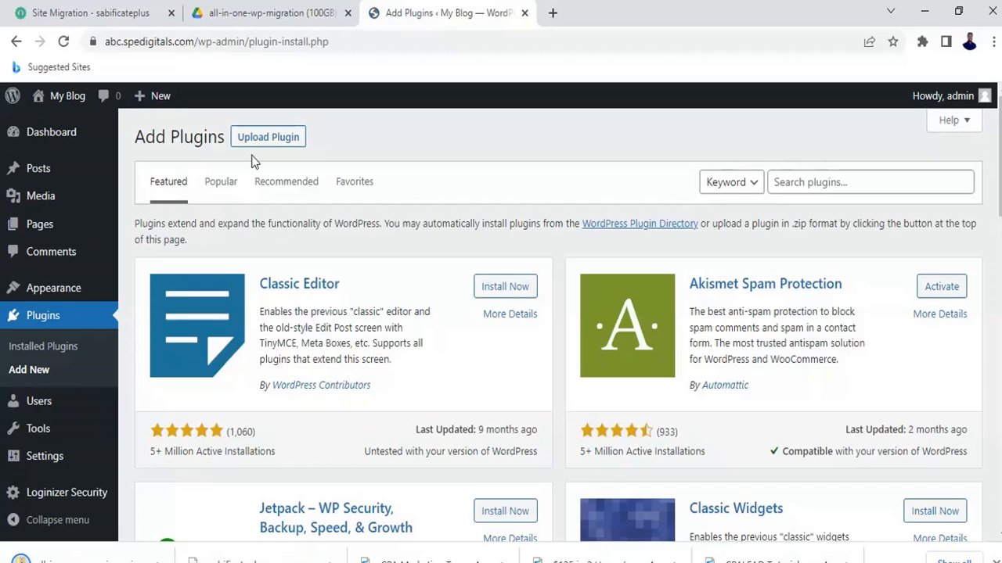
left_click(260, 139)
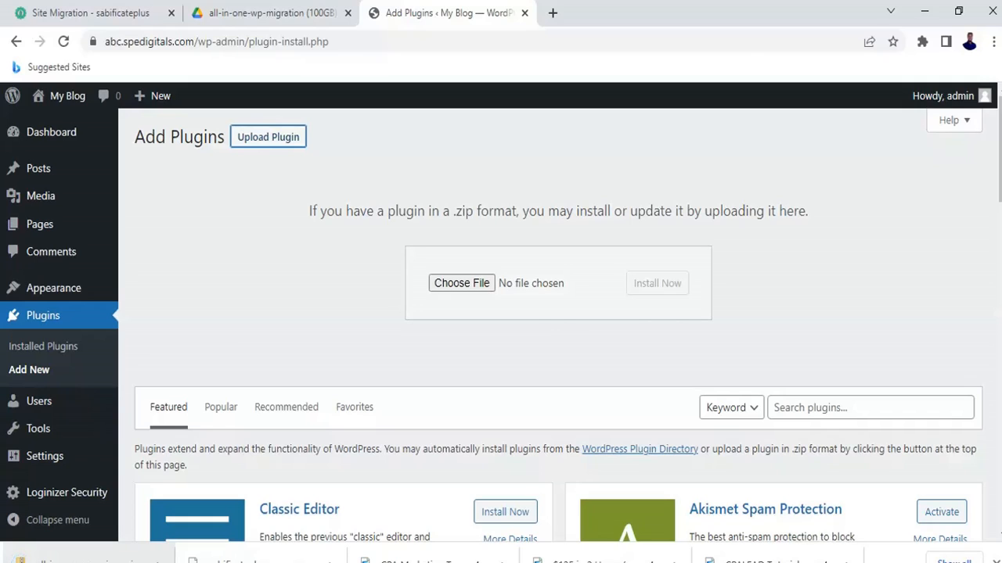
Upload the All-in-One WP Migration (100GB version) zip, install it and activate version 6.77.
left_click_drag(86, 558, 477, 292)
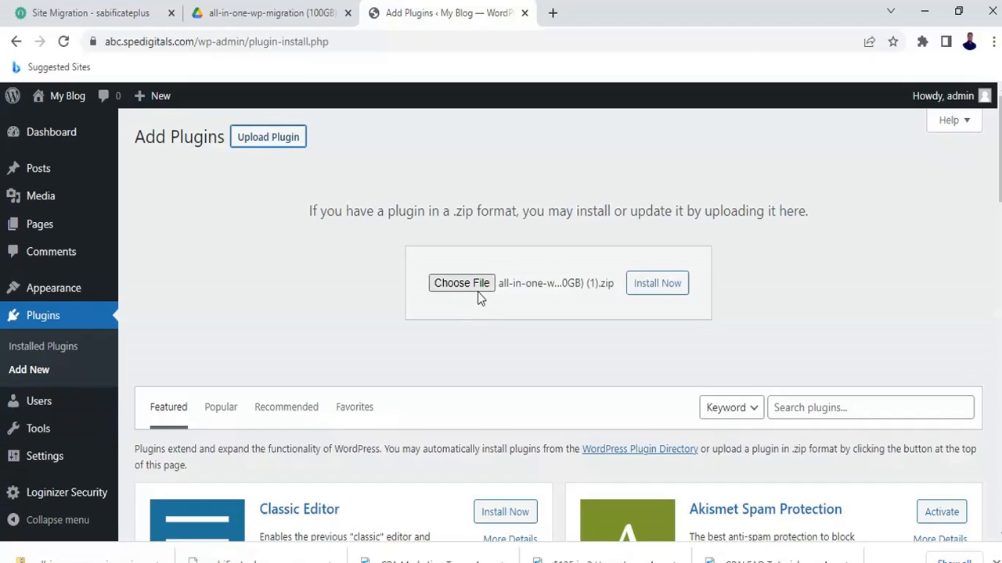
left_click(664, 288)
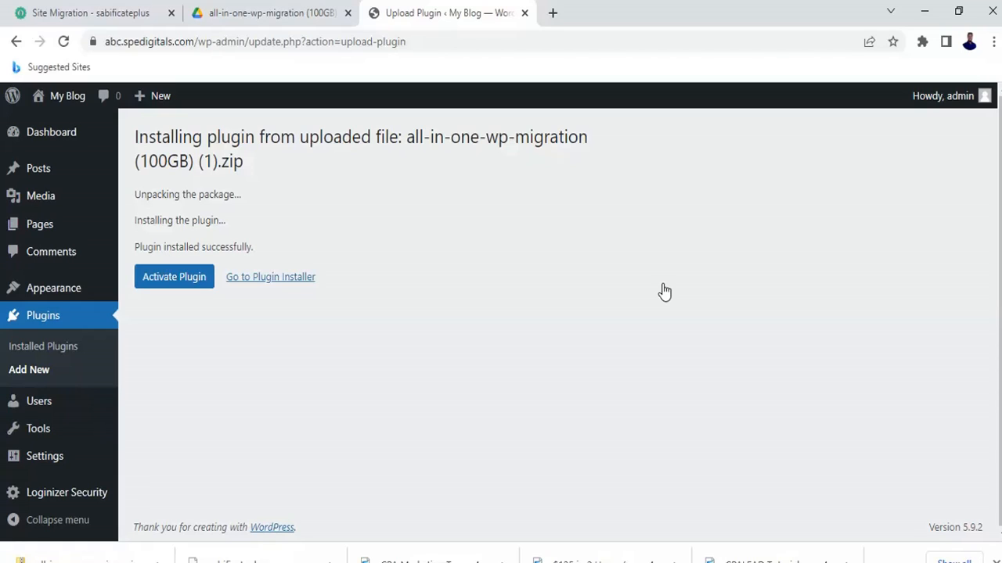
left_click(188, 283)
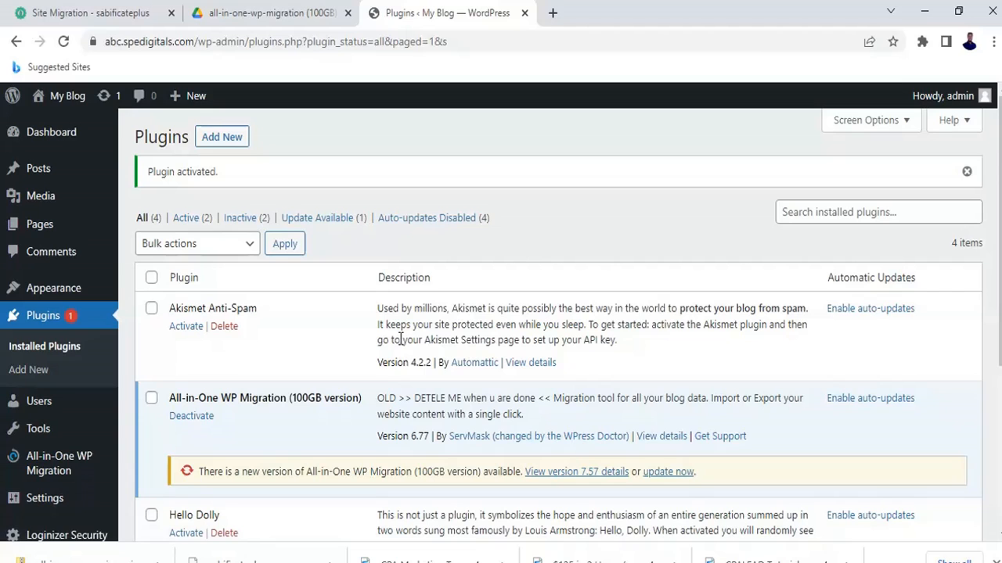
scroll(507, 374, "down", 2)
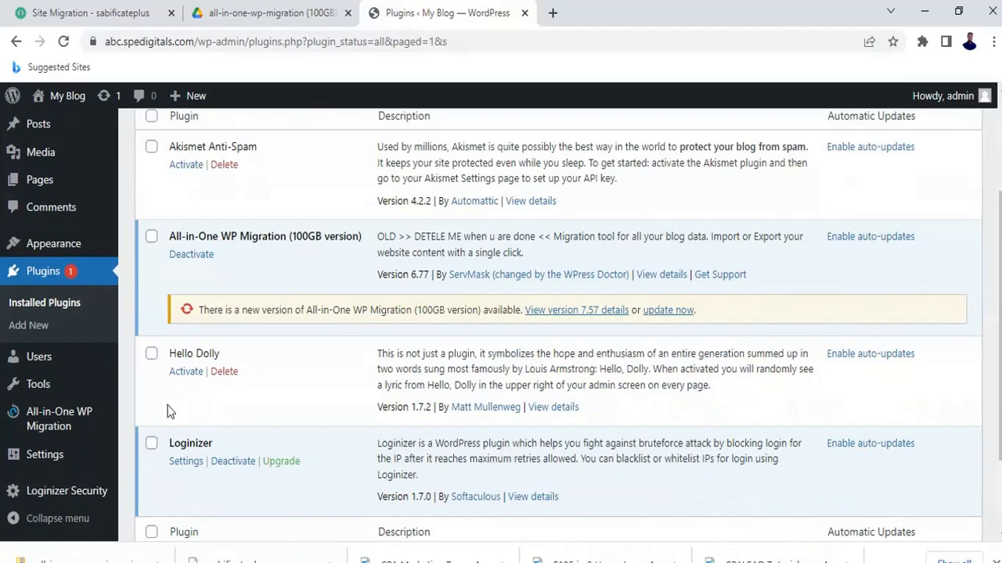
mouse_move(60, 427)
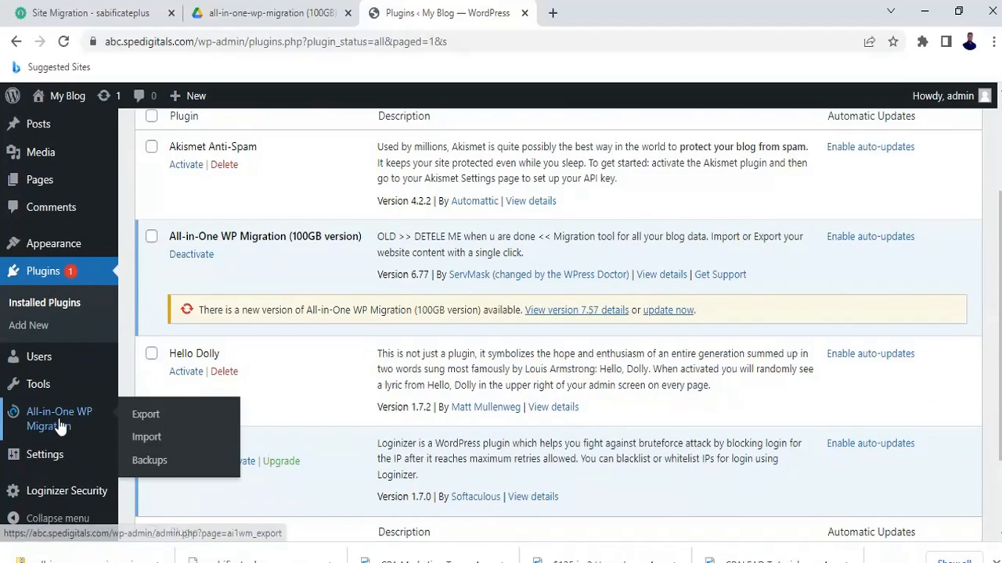
Drop the downloaded sabificateplus backup onto the All-in-One WP Migration Import upload box.
left_click(160, 444)
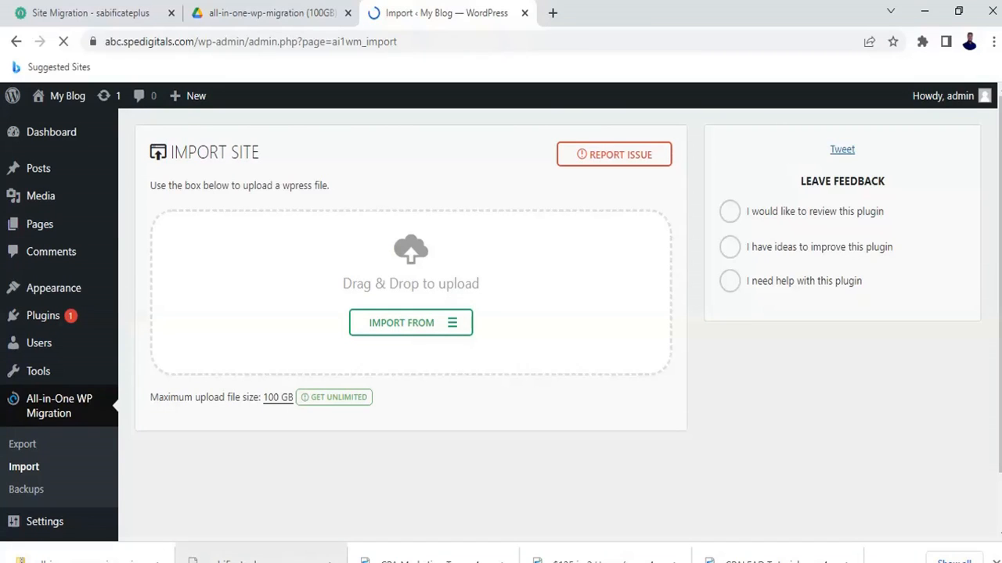
left_click_drag(259, 557, 378, 293)
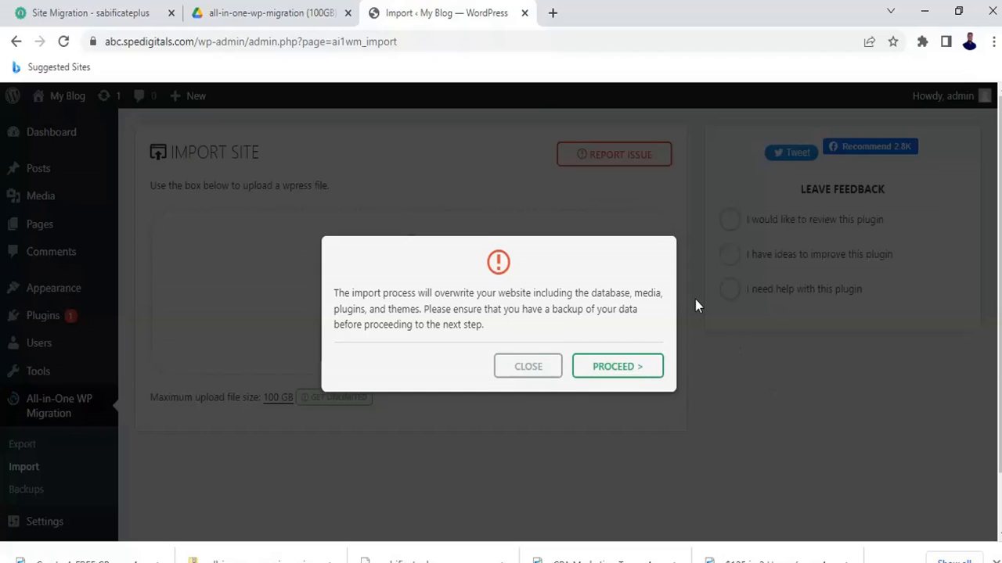
Accept the overwrite warning with PROCEED so the sabificateplus backup imports successfully.
left_click(612, 367)
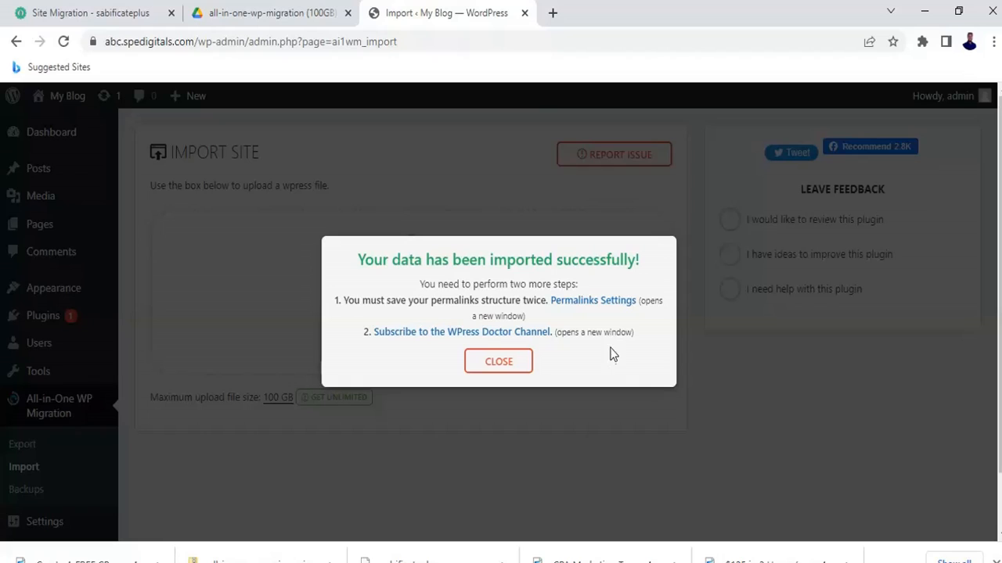
Open the WPress Doctor YouTube channel link in a new tab, view it, then return to Import.
right_click(426, 341)
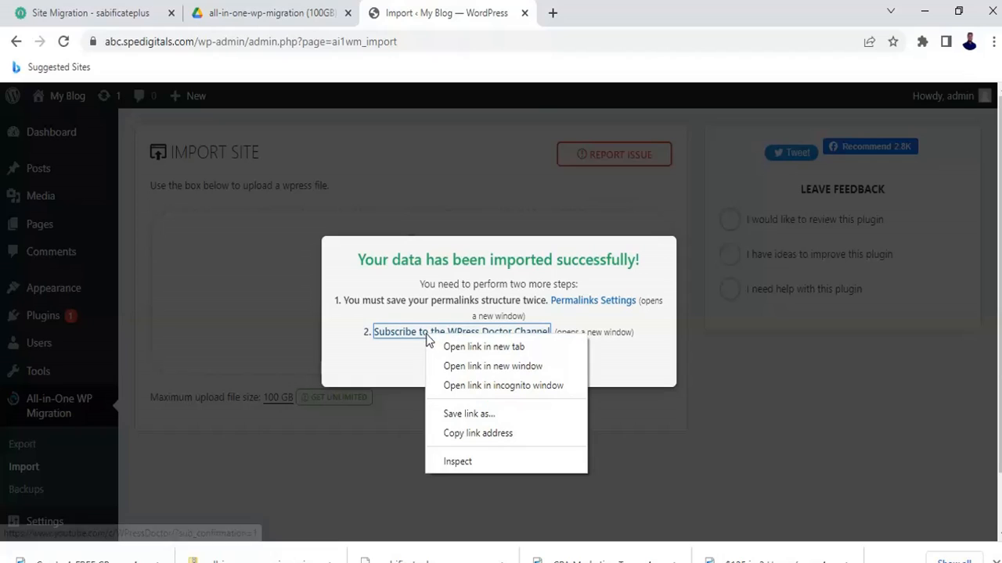
left_click(470, 349)
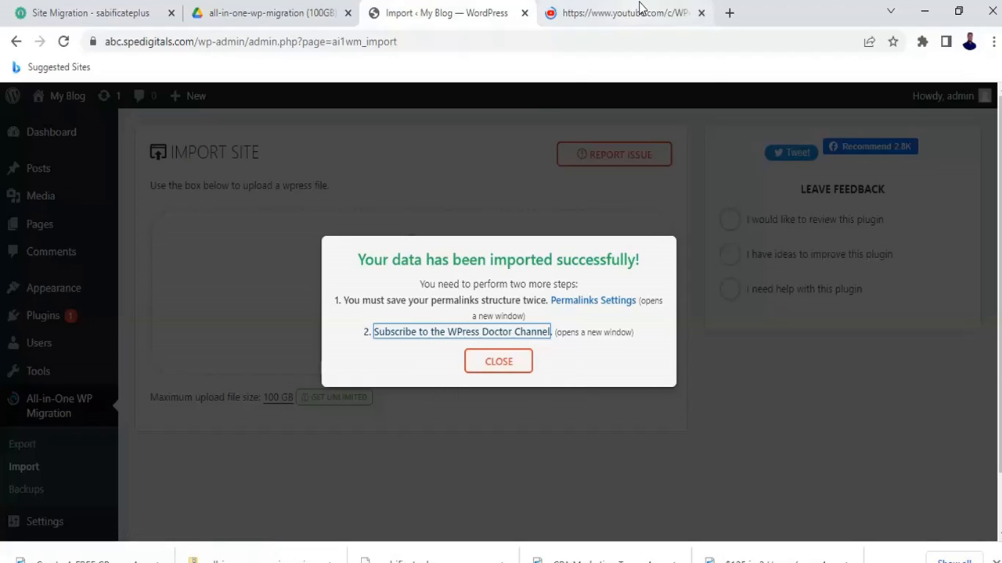
left_click(638, 14)
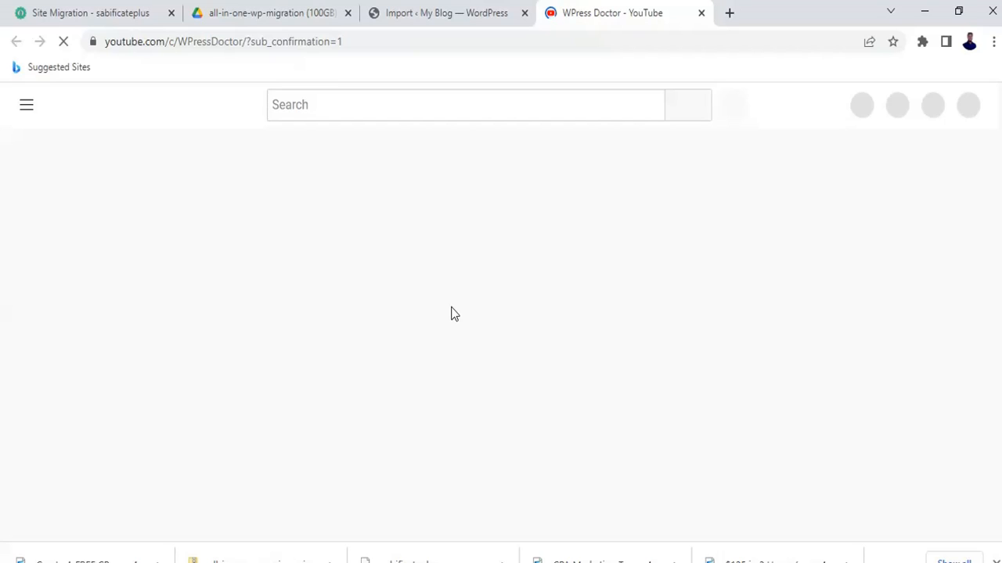
left_click(461, 10)
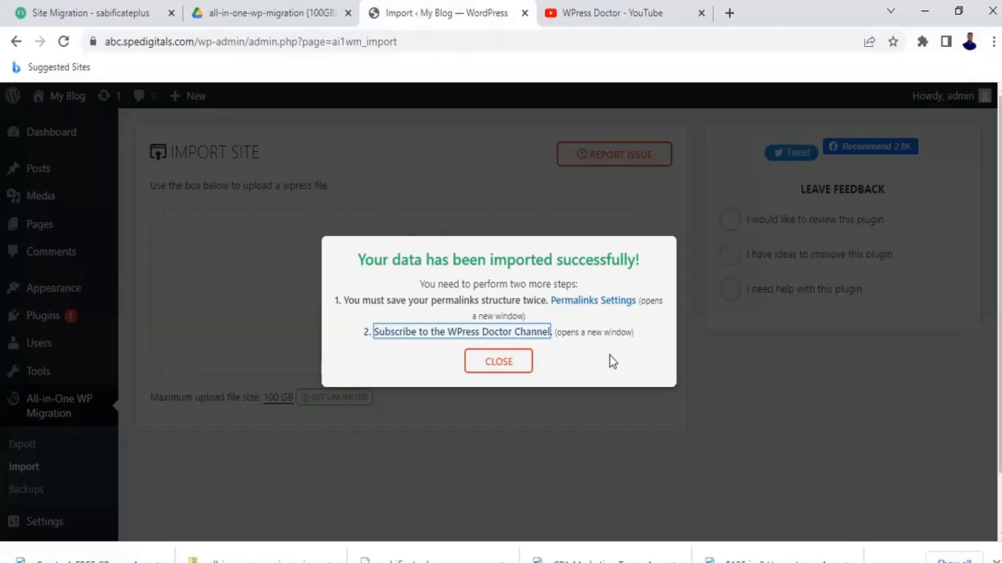
left_click(650, 11)
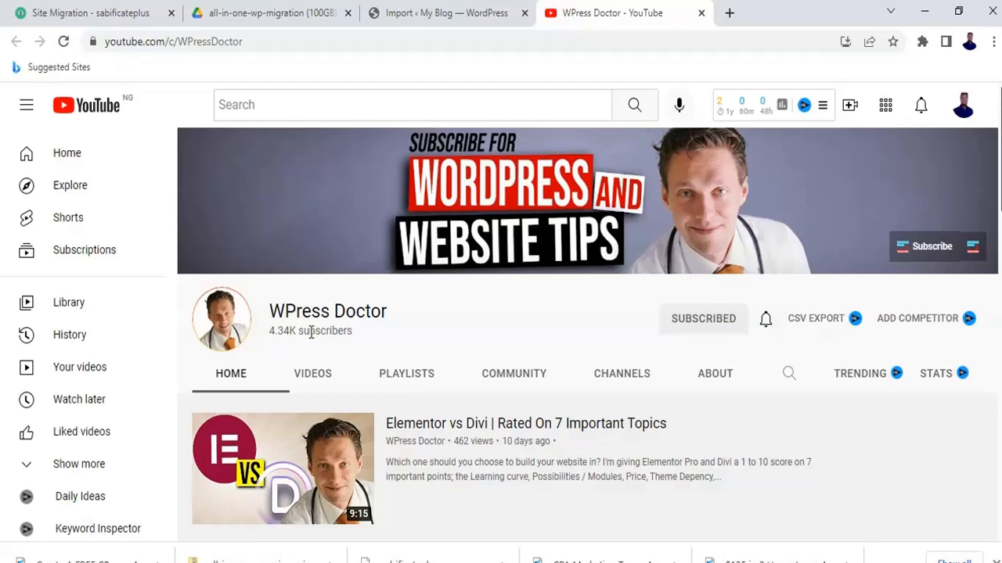
scroll(597, 374, "down", 1)
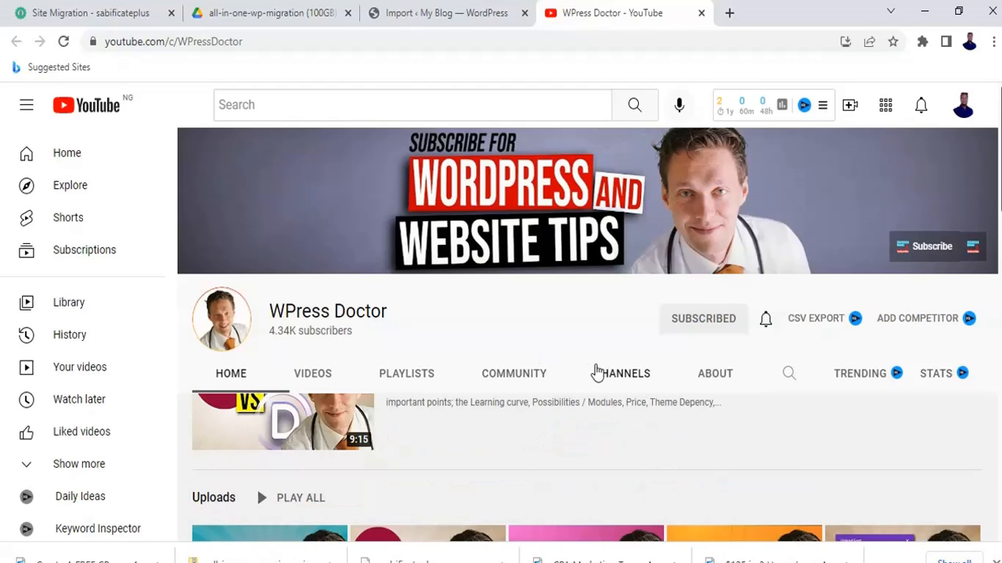
scroll(597, 373, "up", 1)
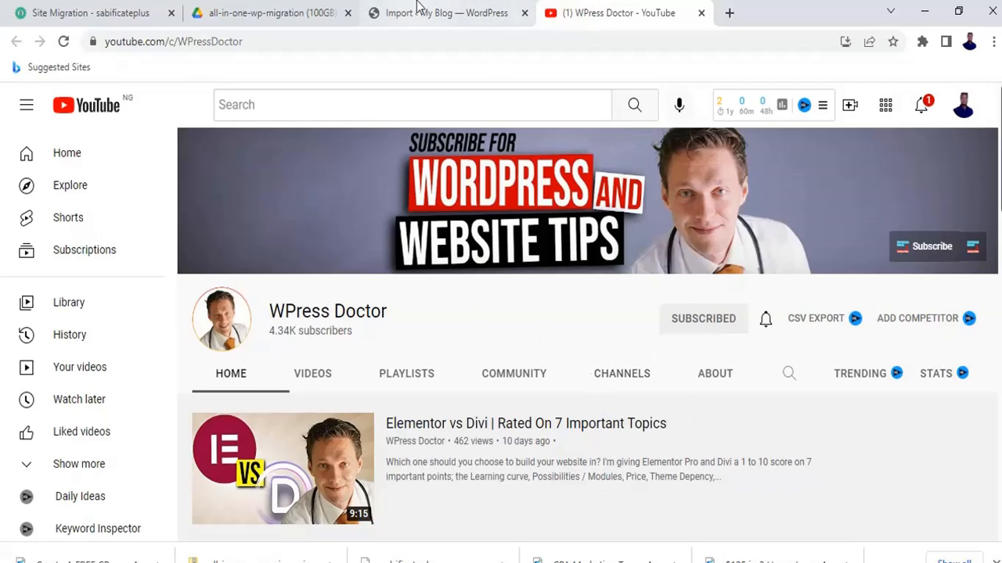
left_click(459, 11)
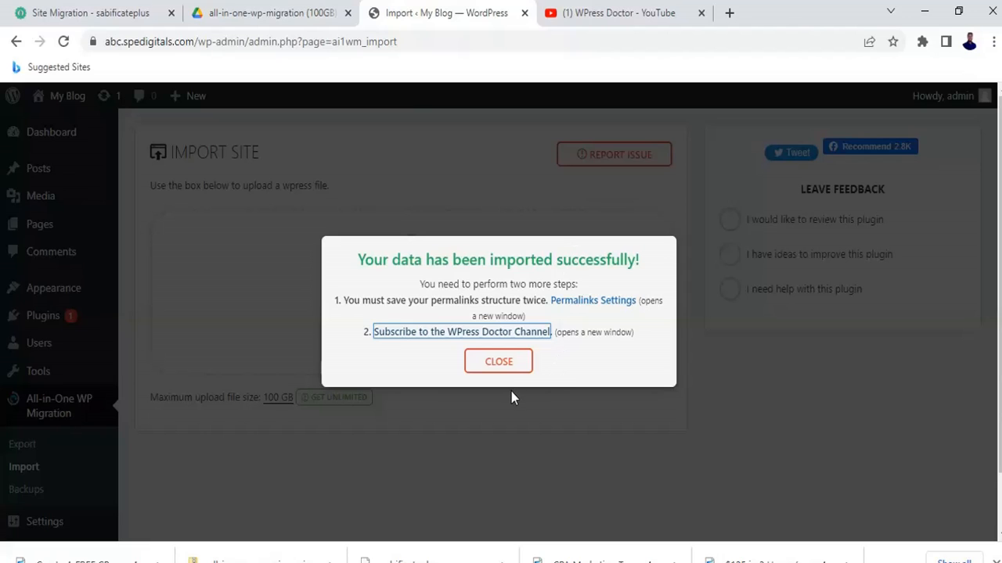
Close the import-success dialog and open My Blog's Visit Site link in a new tab.
left_click(501, 368)
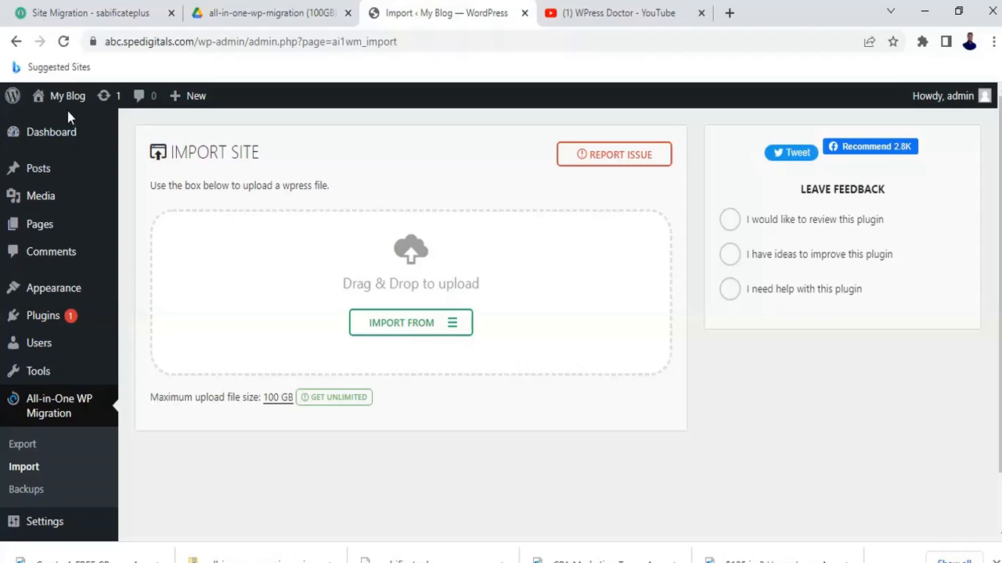
mouse_move(67, 98)
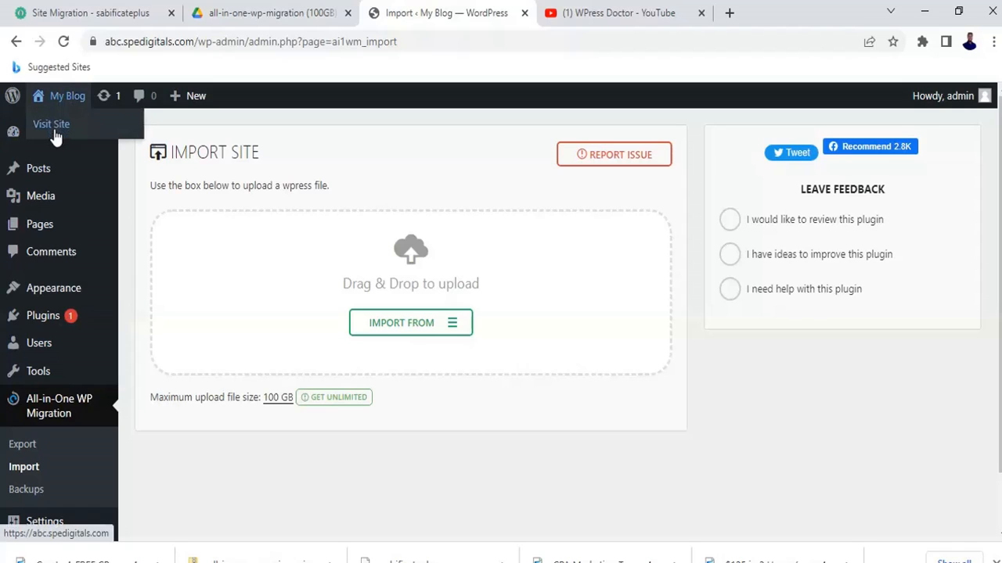
right_click(56, 137)
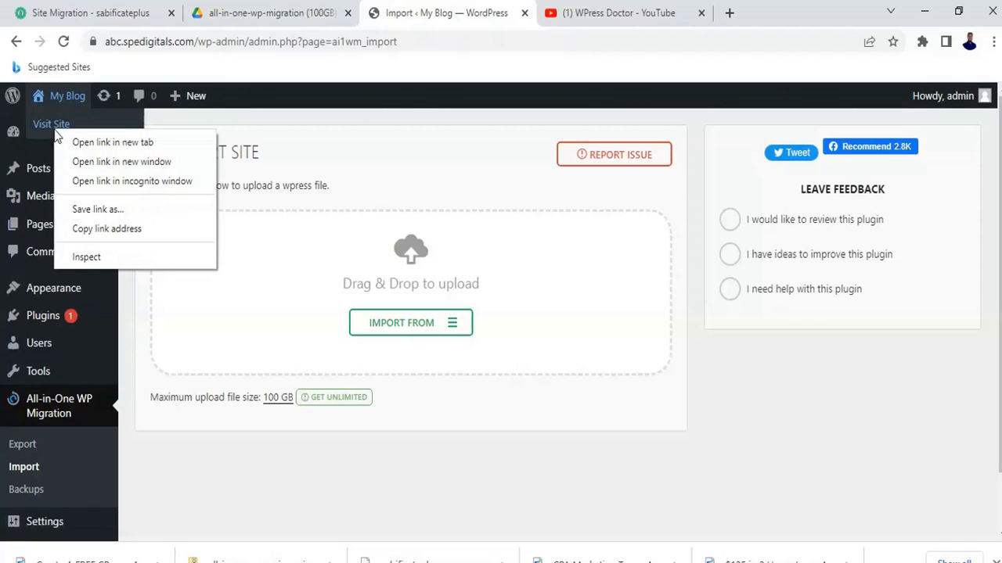
left_click(111, 144)
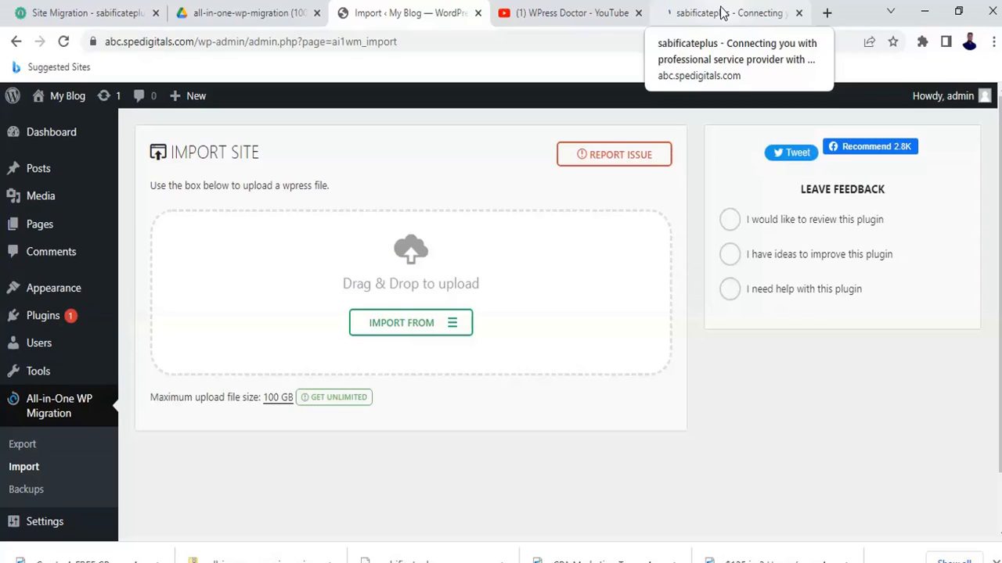
Switch to the migrated sabificateplus tab and scroll down through its homepage.
left_click(721, 13)
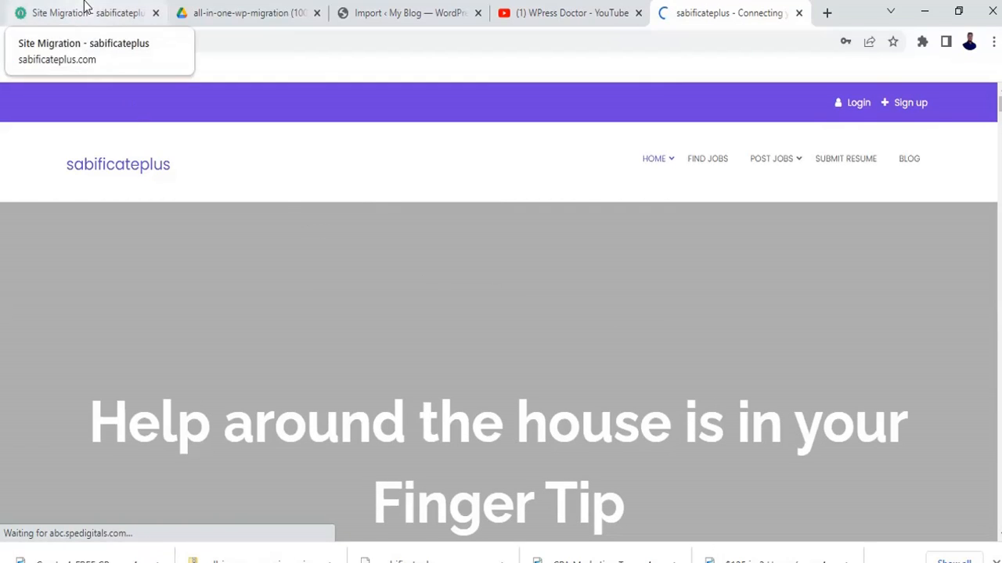
scroll(542, 383, "down", 1)
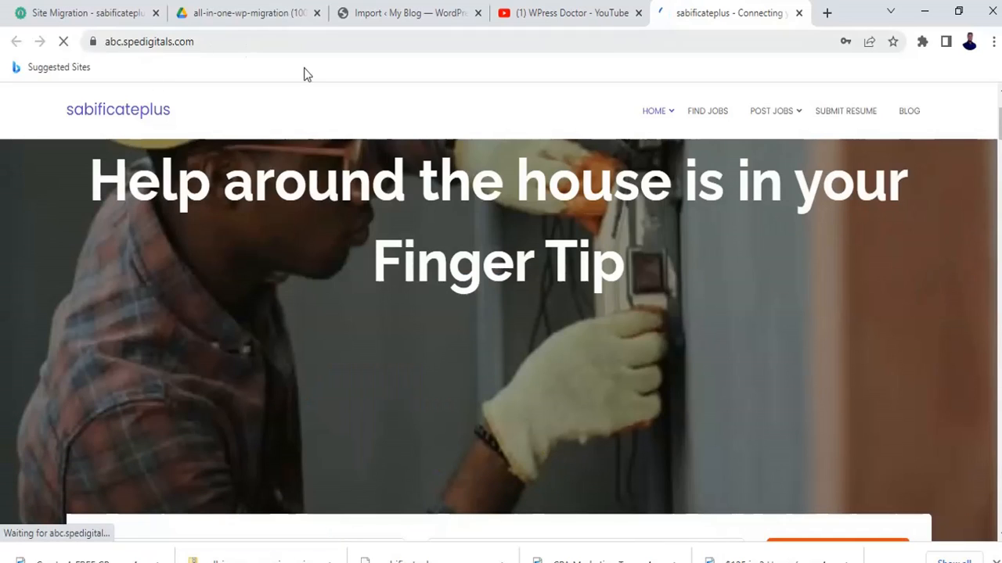
scroll(659, 376, "down", 1)
scroll(658, 376, "down", 10)
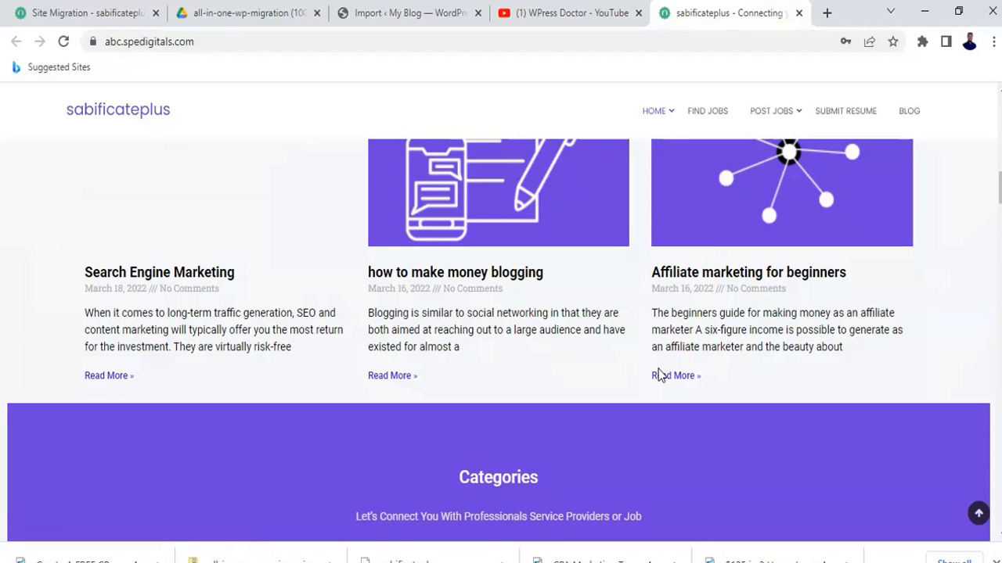
scroll(658, 368, "down", 1)
scroll(658, 369, "up", 12)
scroll(658, 368, "down", 3)
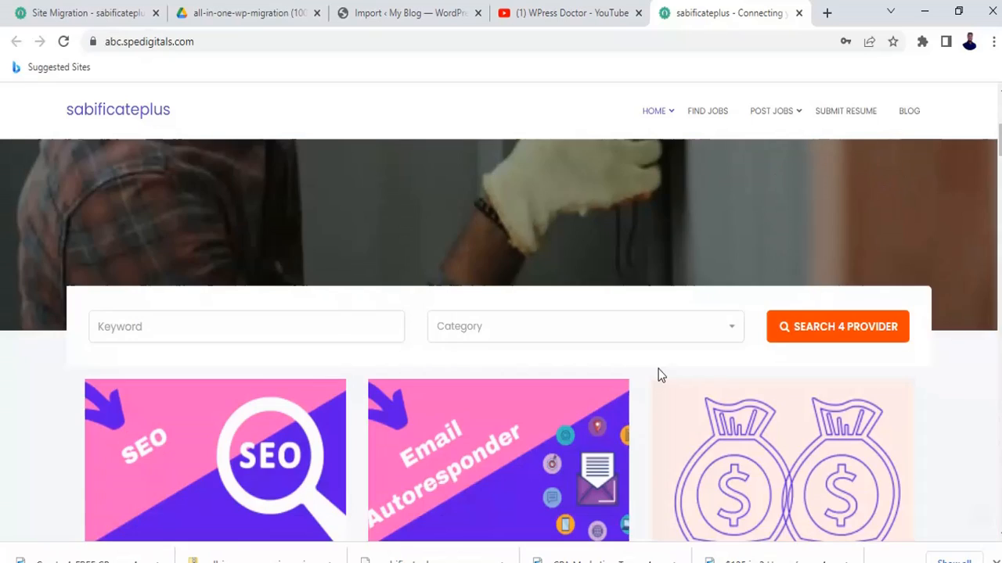
scroll(660, 376, "down", 6)
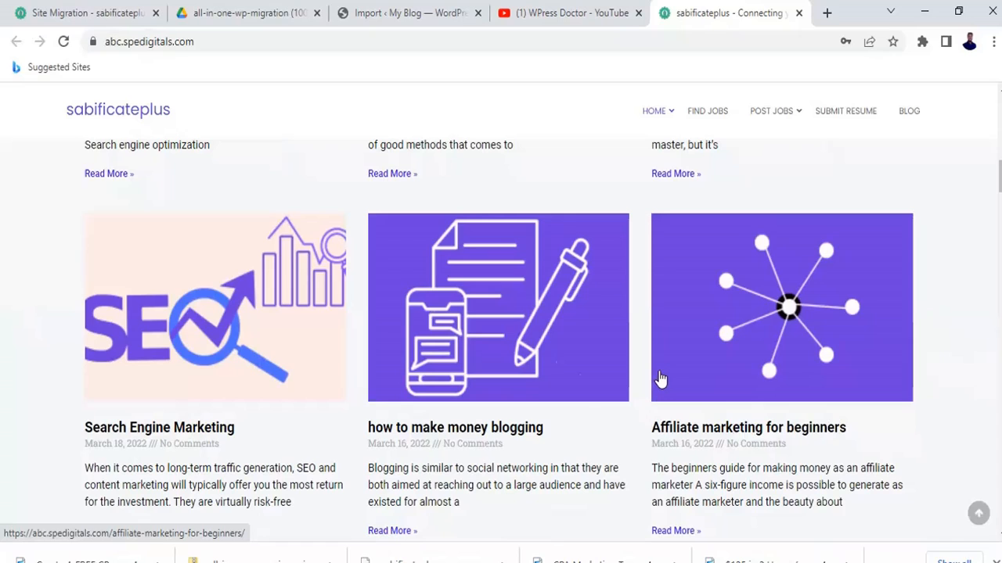
scroll(755, 407, "down", 10)
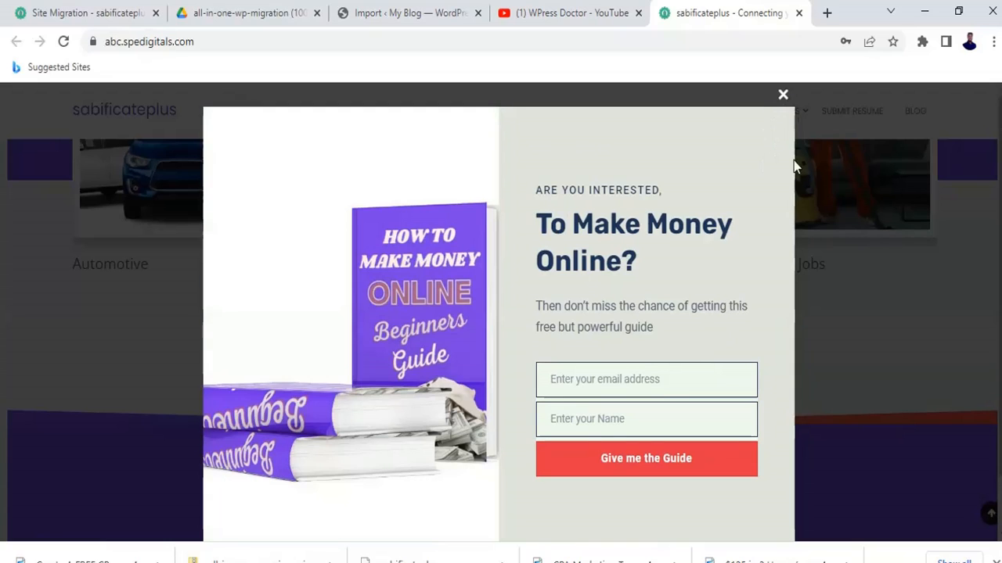
Close the make-money-online popup, browse the packages, blog and job sections, and return to the top.
left_click(783, 96)
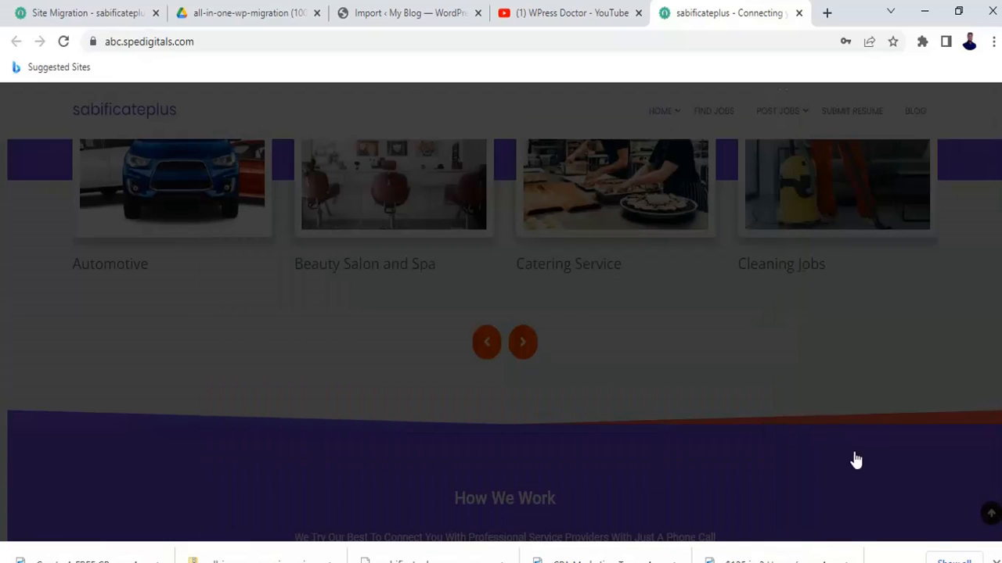
scroll(829, 413, "down", 1)
scroll(831, 413, "down", 15)
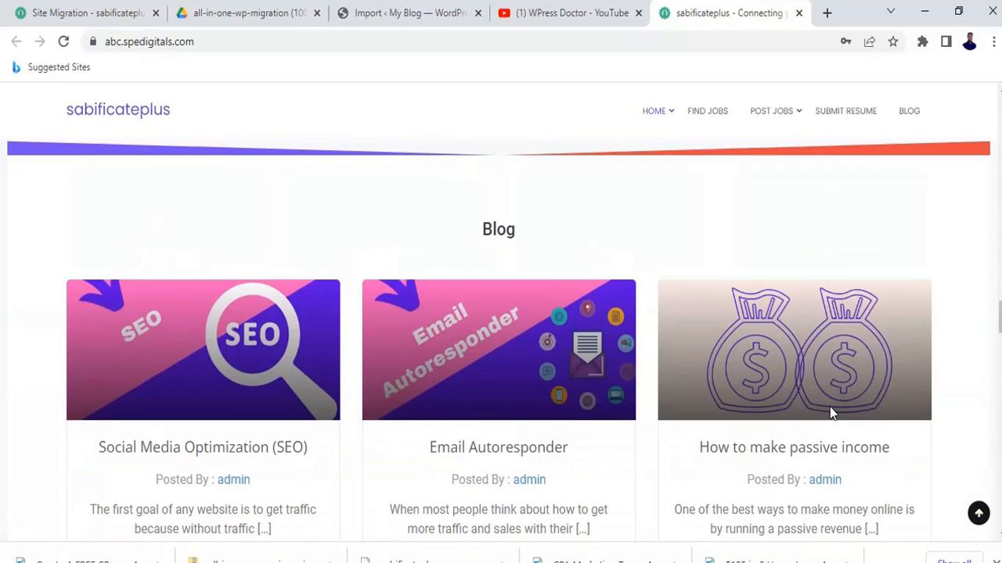
scroll(832, 414, "down", 10)
scroll(833, 413, "down", 8)
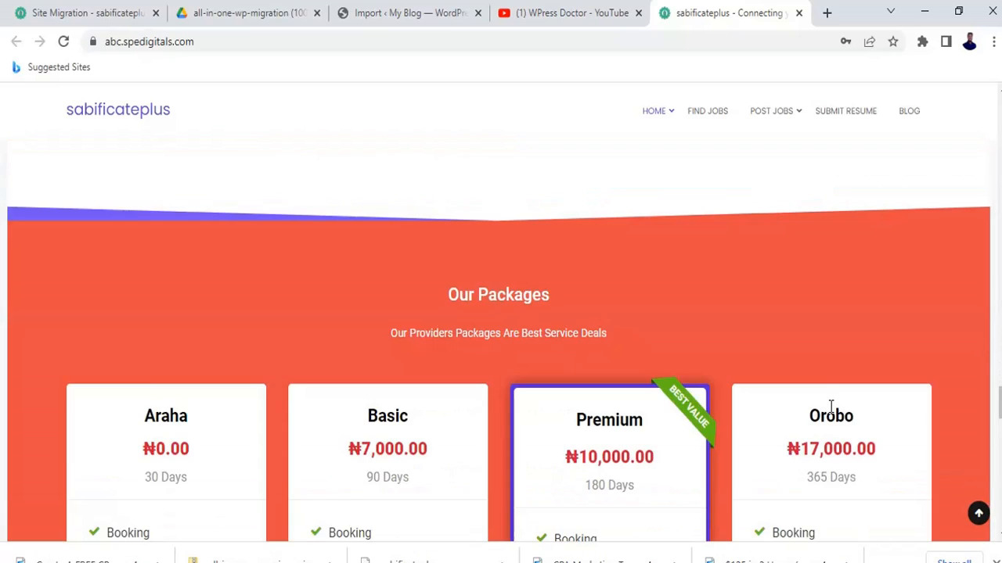
scroll(831, 406, "down", 8)
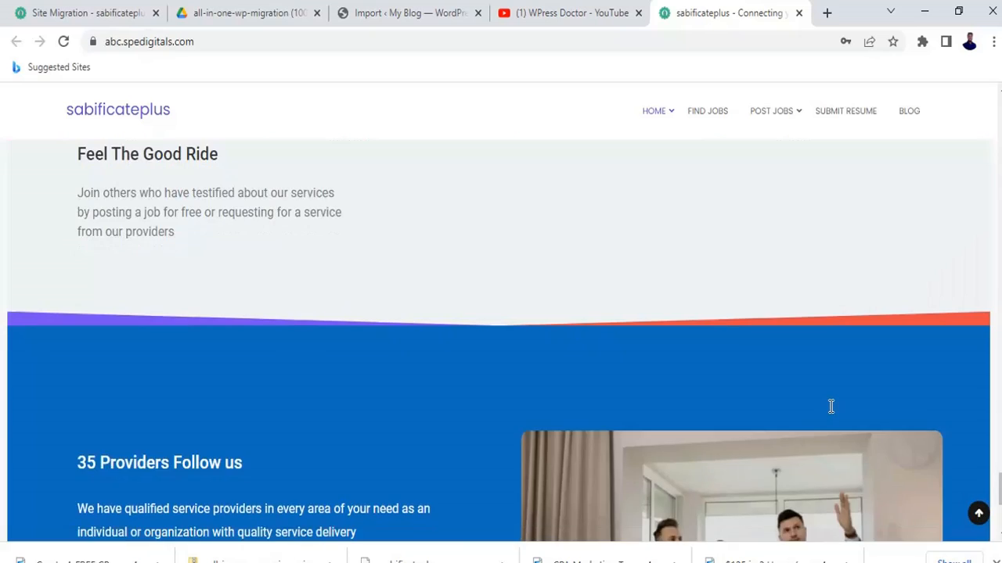
scroll(831, 406, "up", 5)
scroll(832, 406, "up", 15)
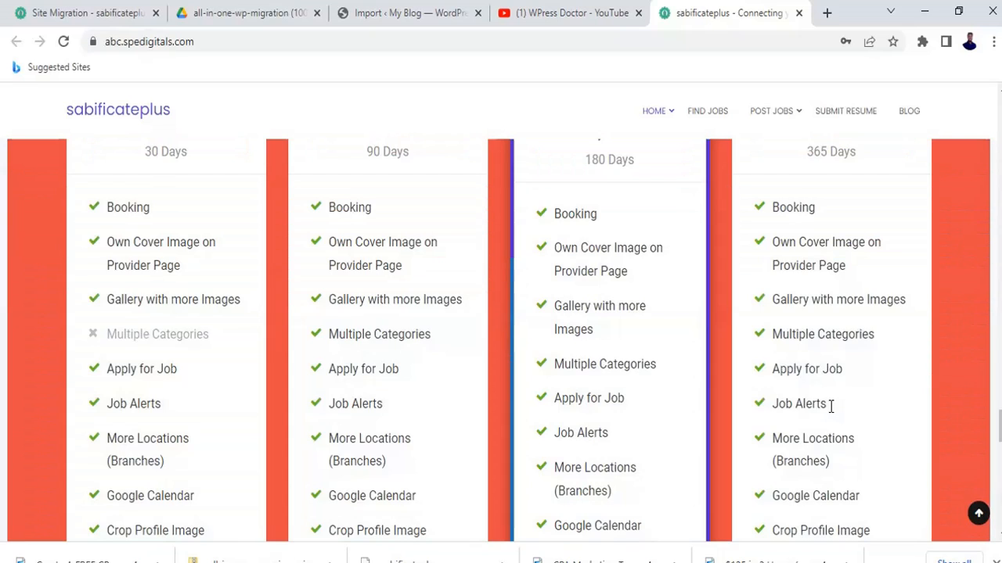
scroll(830, 403, "up", 12)
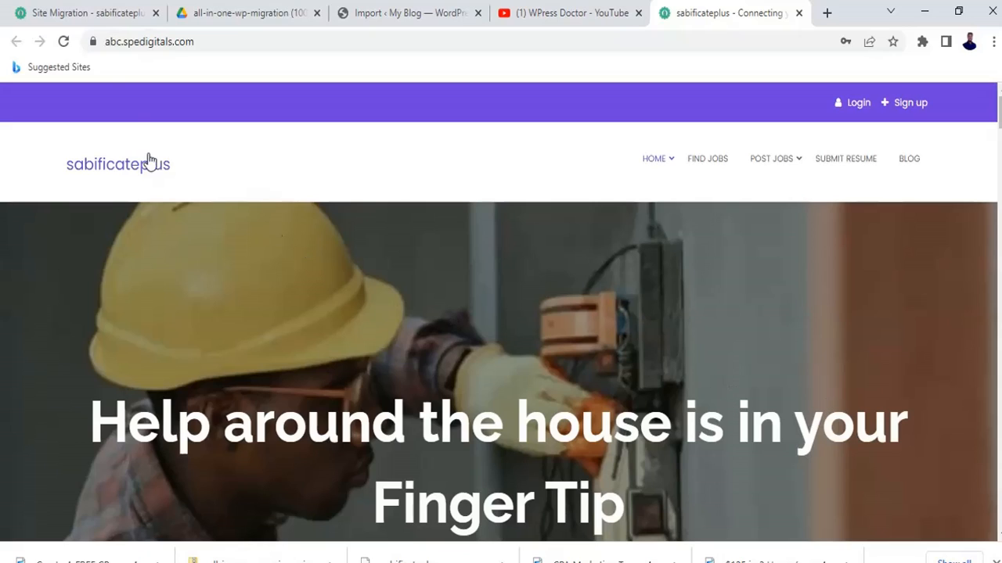
Compare the original sabificateplus.com homepage, then switch back to the abc.spedigitals.com tab.
left_click(117, 13)
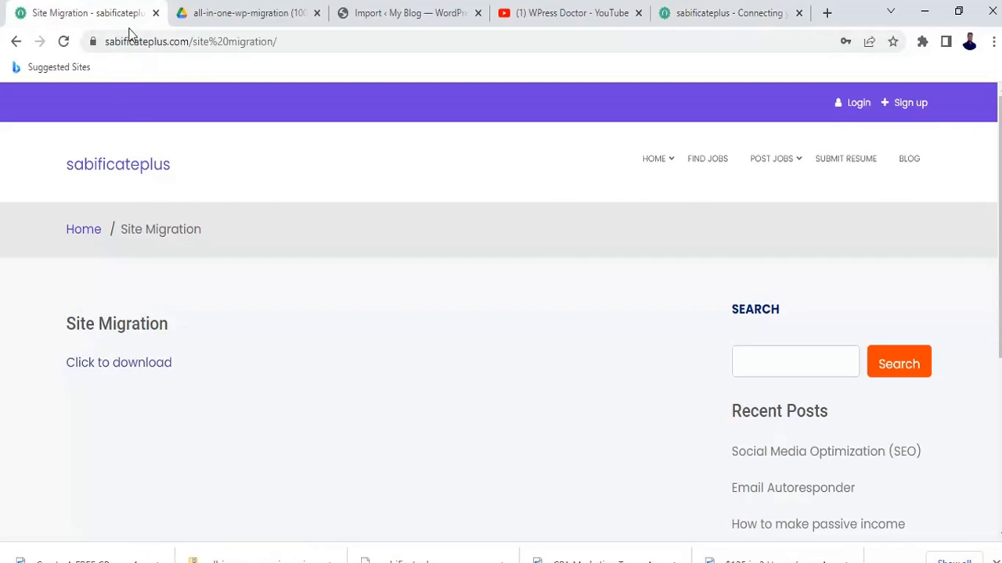
left_click(146, 166)
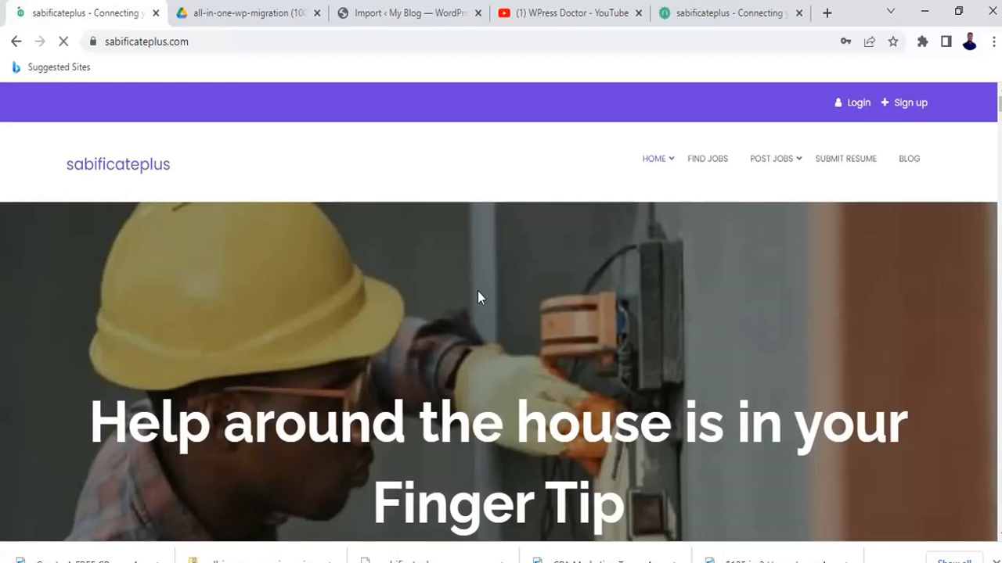
scroll(585, 322, "down", 5)
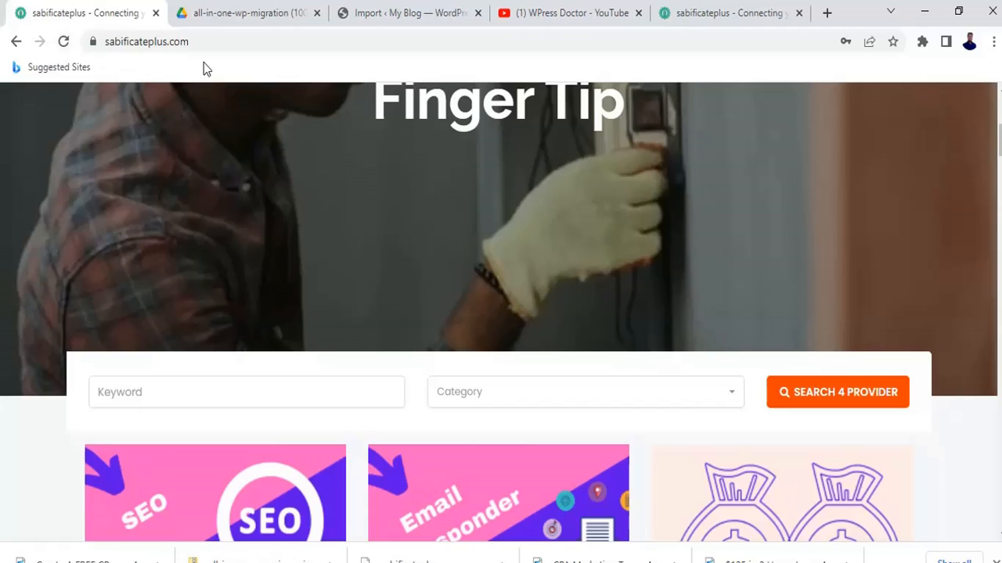
left_click(728, 14)
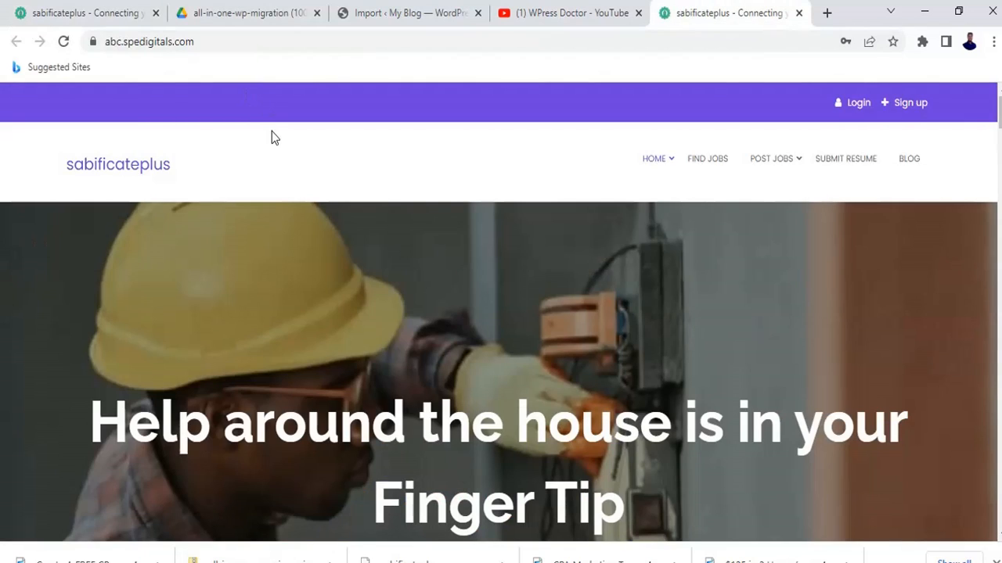